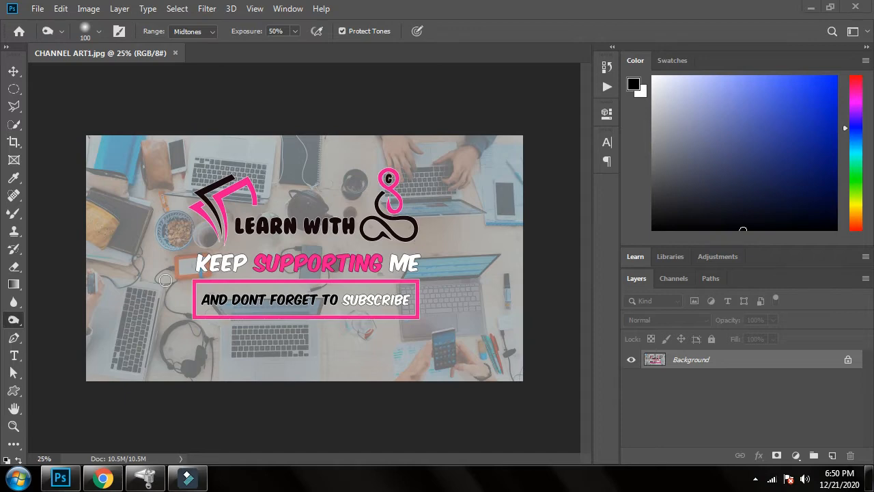
Open the photo pexels-snapwire-412840.jpg from the folder 18
left_click(39, 9)
left_click(43, 35)
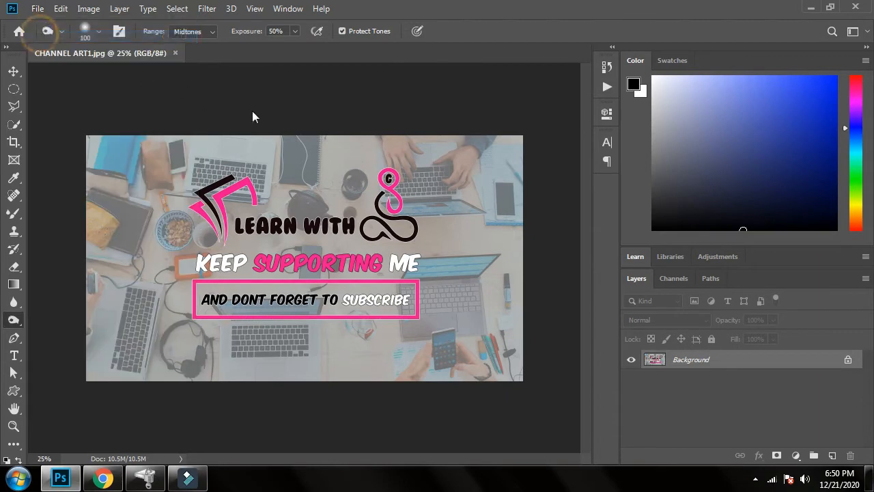
left_click(177, 114)
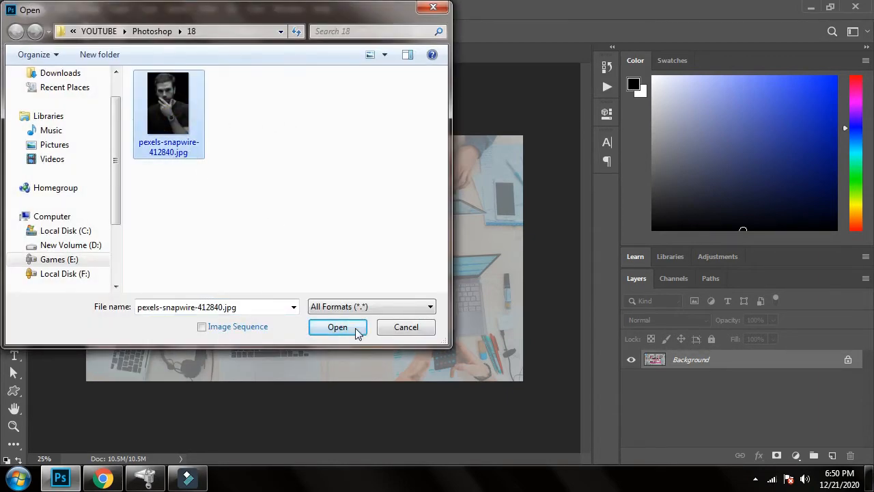
left_click(338, 327)
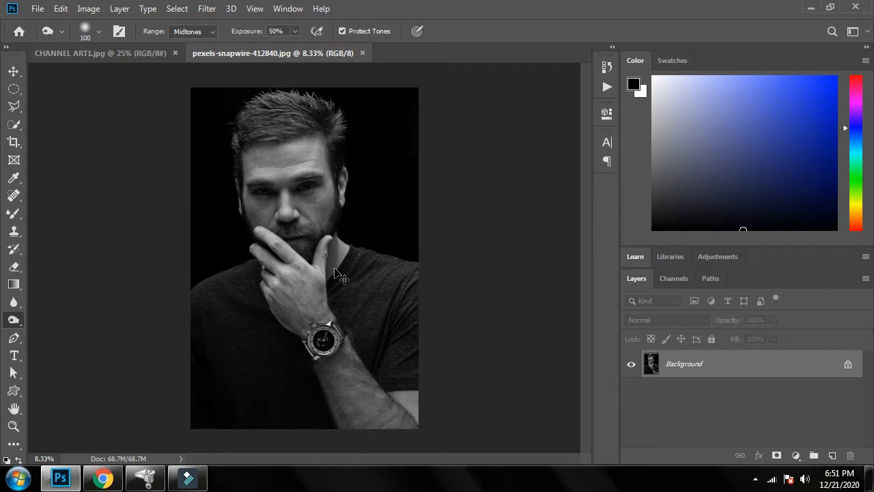
Unlock the portrait's Background layer to make it a regular editable layer
key("ctrl+plus")
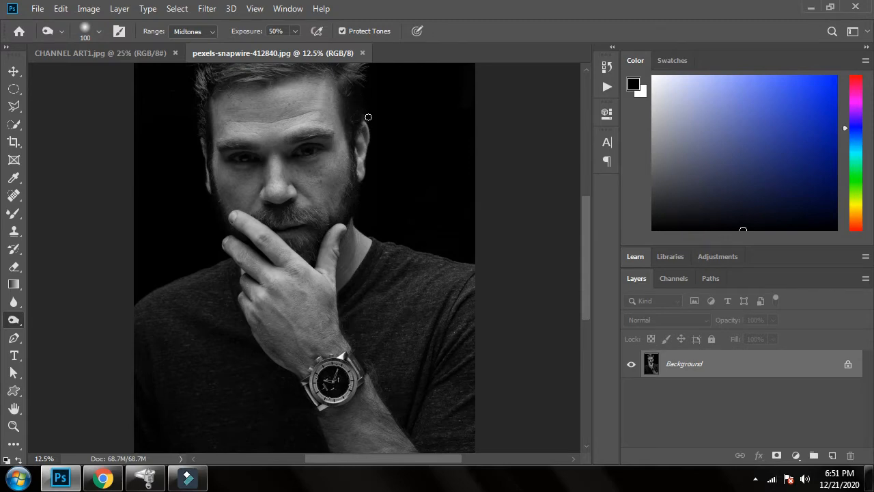
scroll(280, 219, "up", 3)
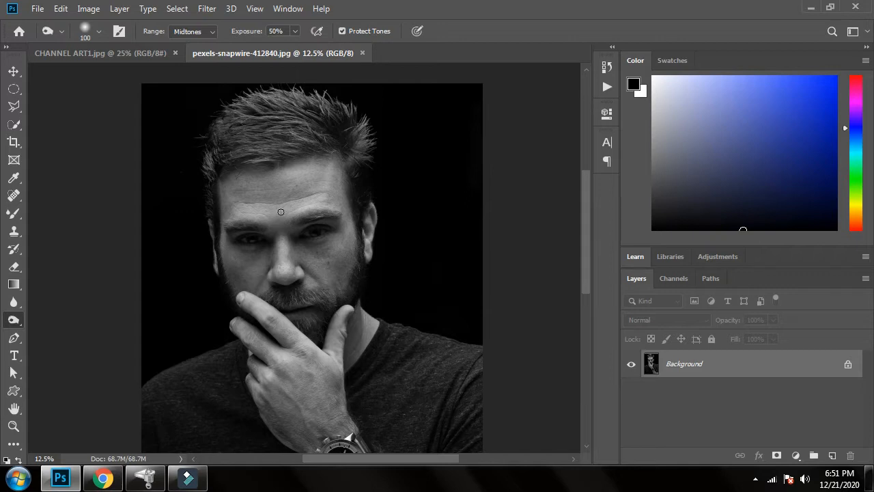
left_click_drag(283, 289, 282, 194)
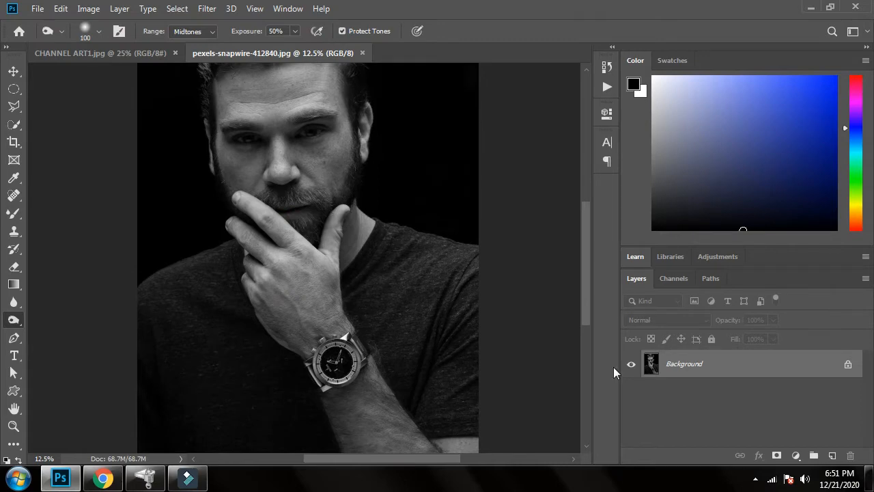
left_click(847, 364)
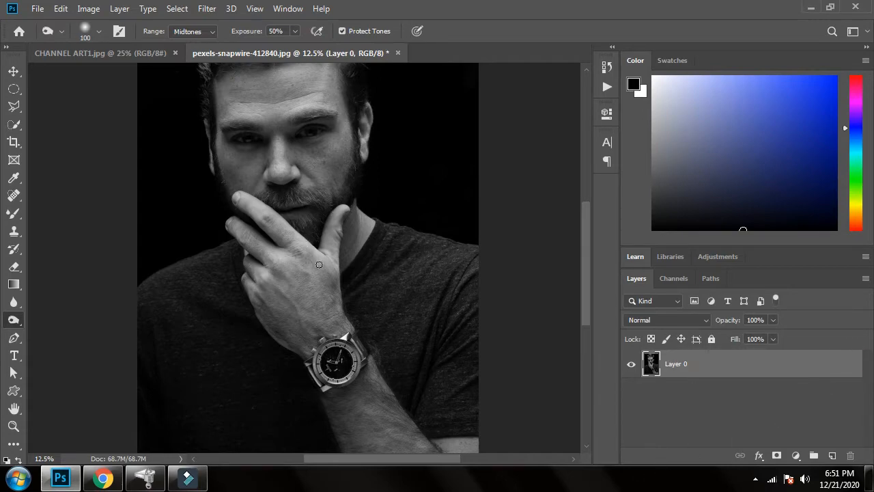
Add a Solid Color fill layer in bright green, hue 141°, above the portrait layer
left_click(796, 456)
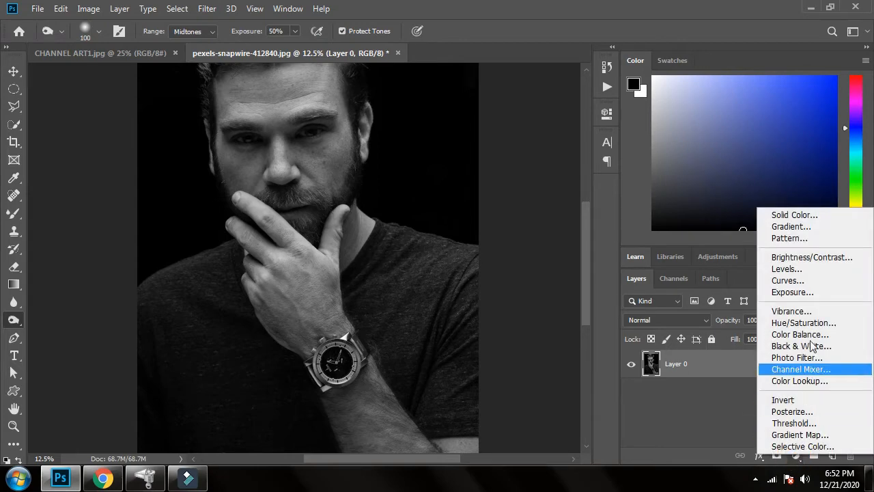
left_click(820, 216)
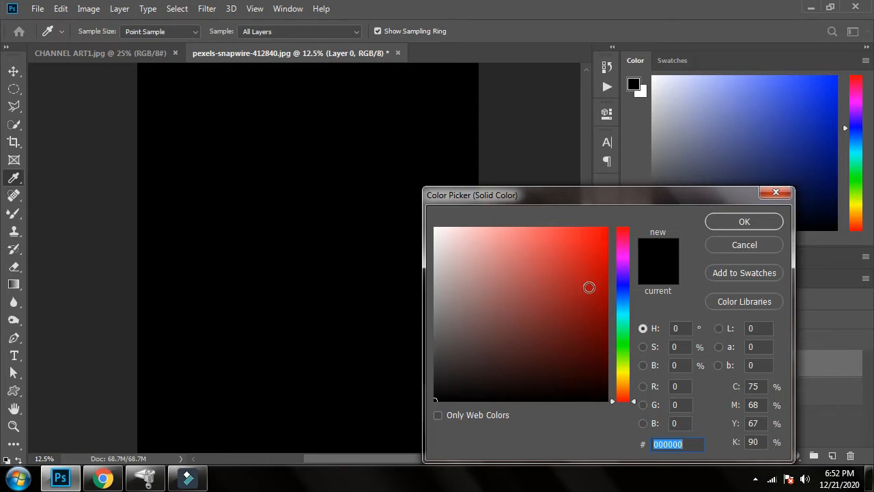
left_click(618, 333)
left_click(581, 267)
left_click(588, 245)
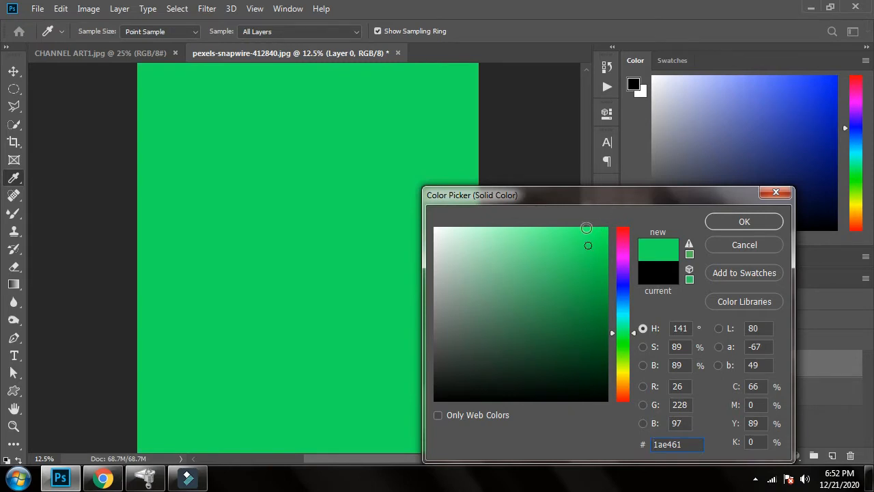
left_click(587, 239)
left_click(744, 223)
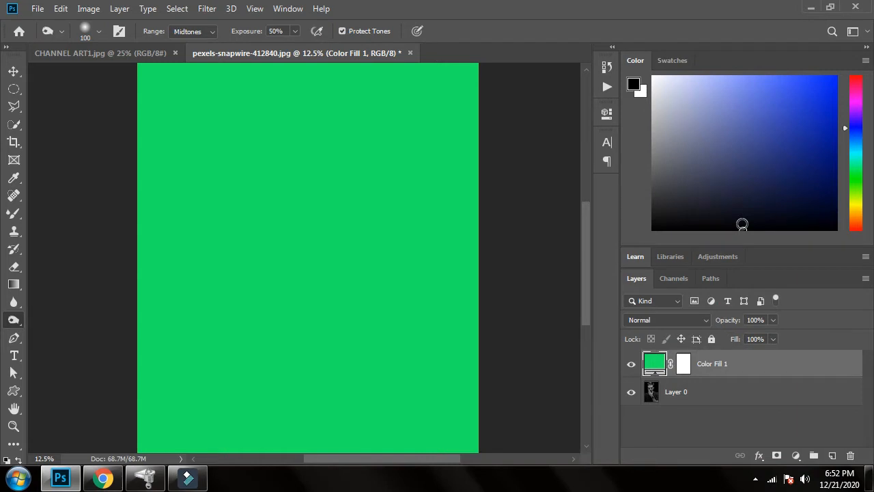
Invert the green fill layer's mask to black and set the layer's blend mode to Color
left_click(683, 368)
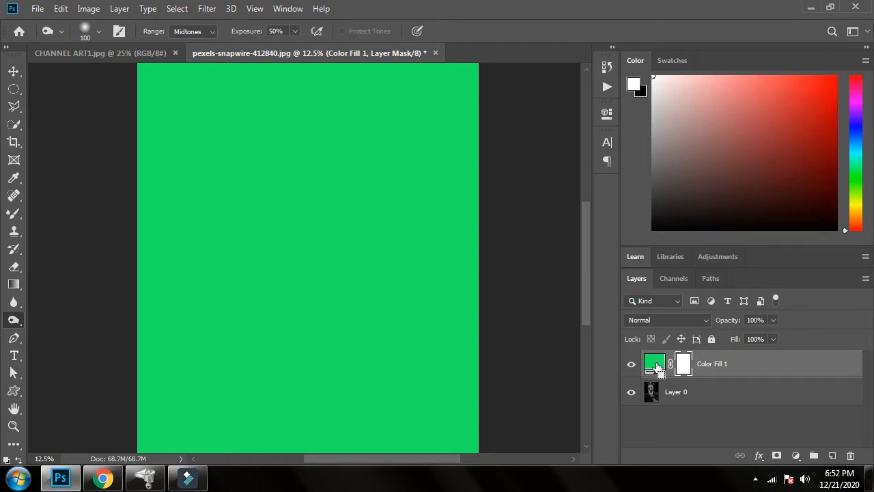
key("ctrl+i")
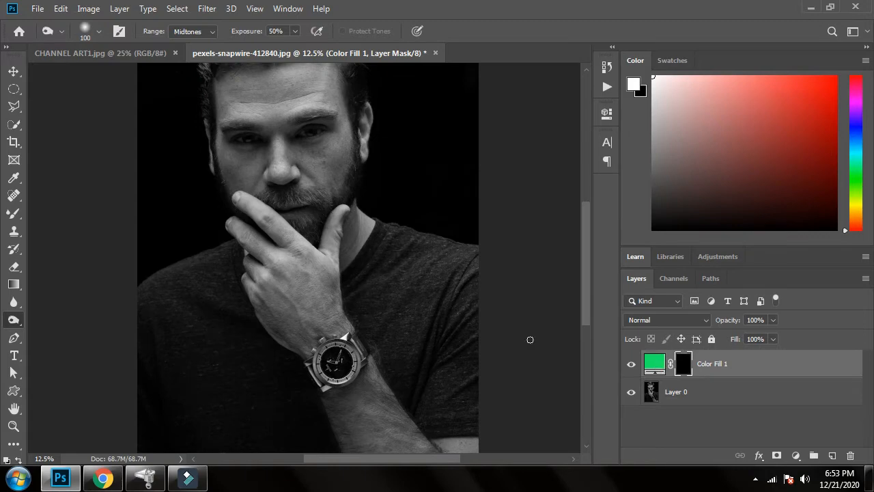
left_click_drag(354, 184, 352, 302)
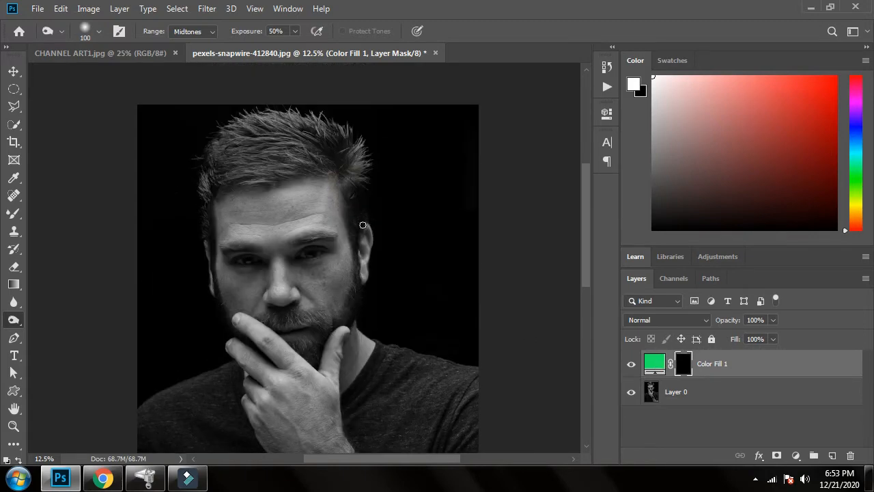
left_click(672, 320)
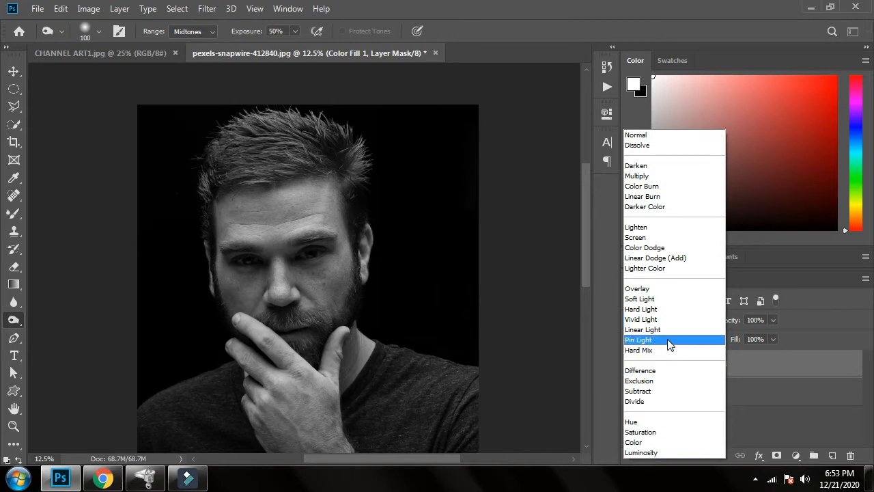
left_click(654, 443)
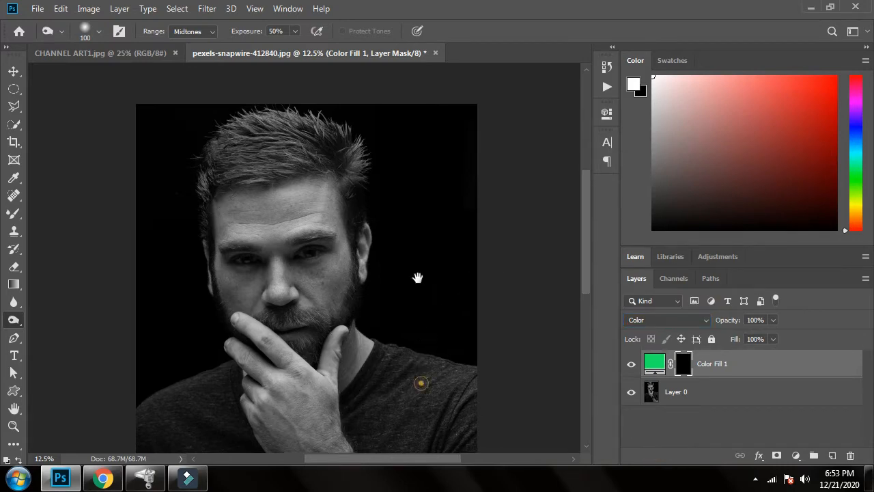
Choose the Brush Tool with the Hard Round tip for painting on the green fill's mask
scroll(413, 260, "down", 3)
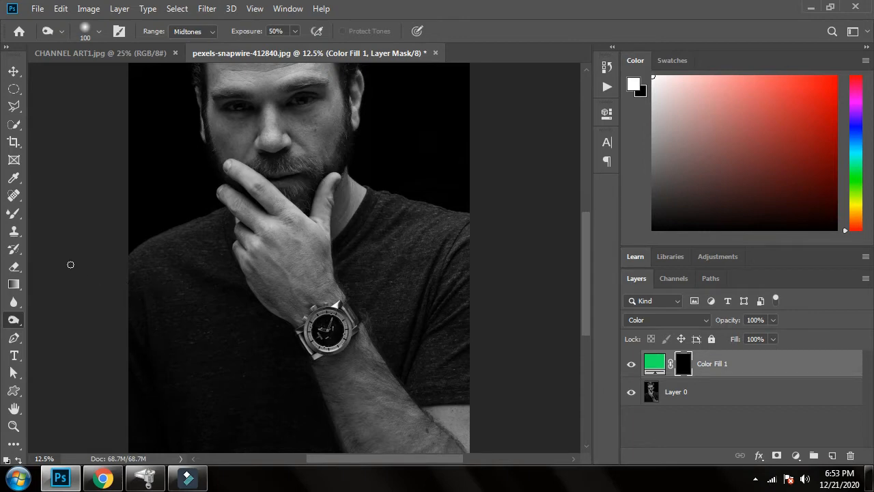
left_click(11, 250)
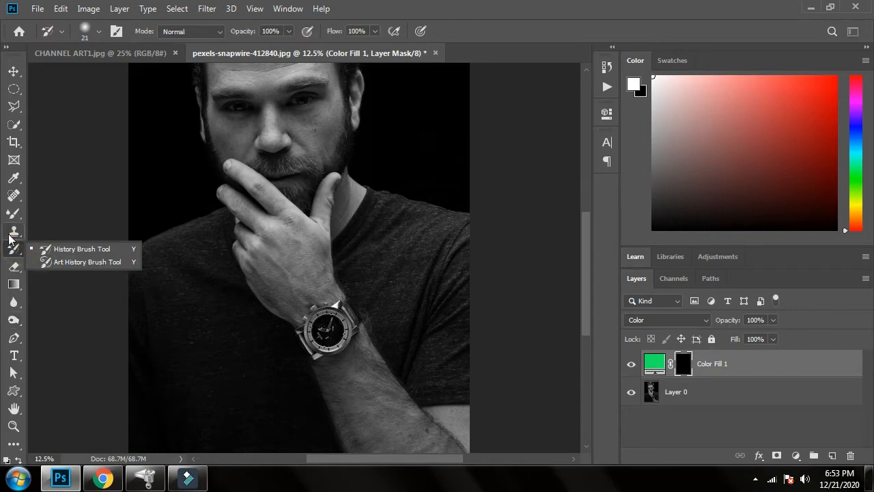
left_click(12, 214)
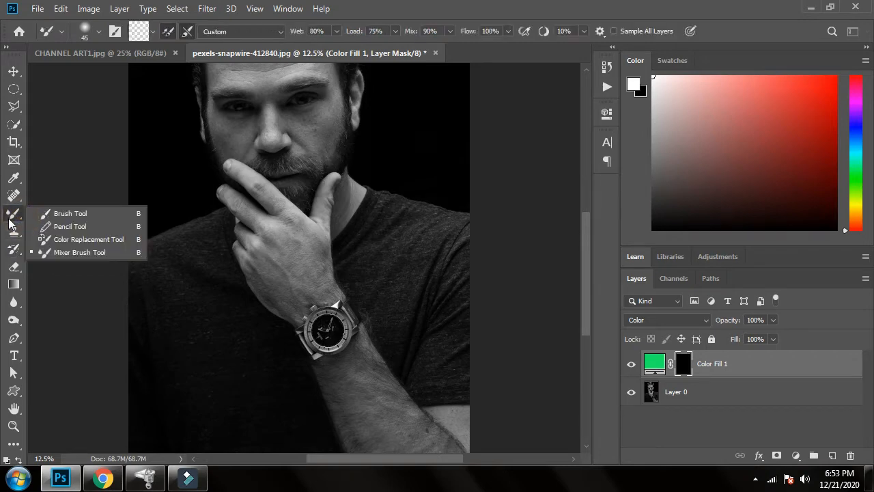
left_click(98, 215)
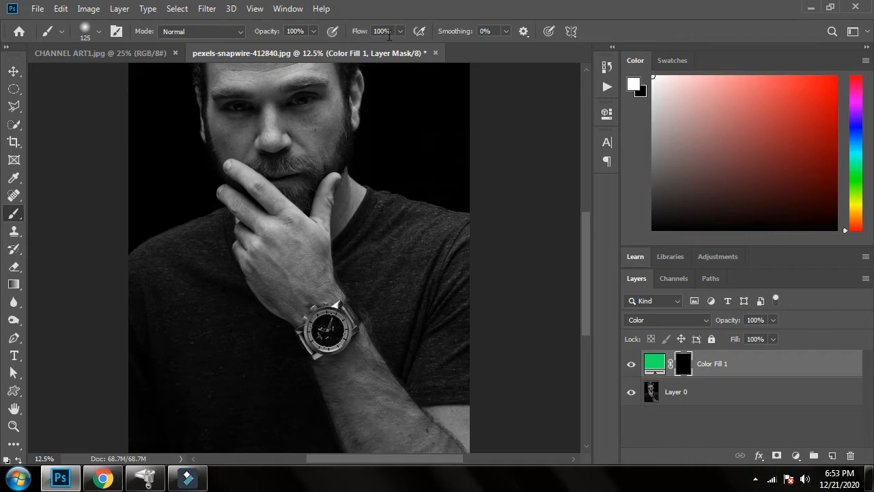
left_click(88, 39)
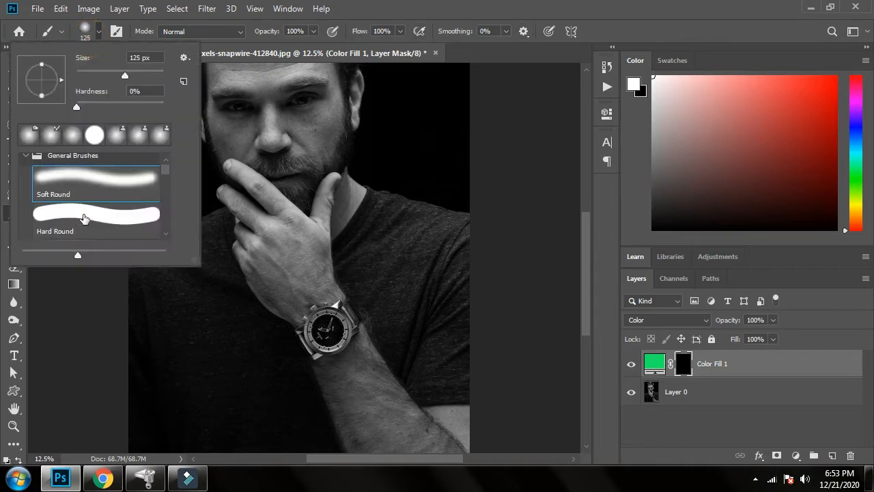
left_click(83, 218)
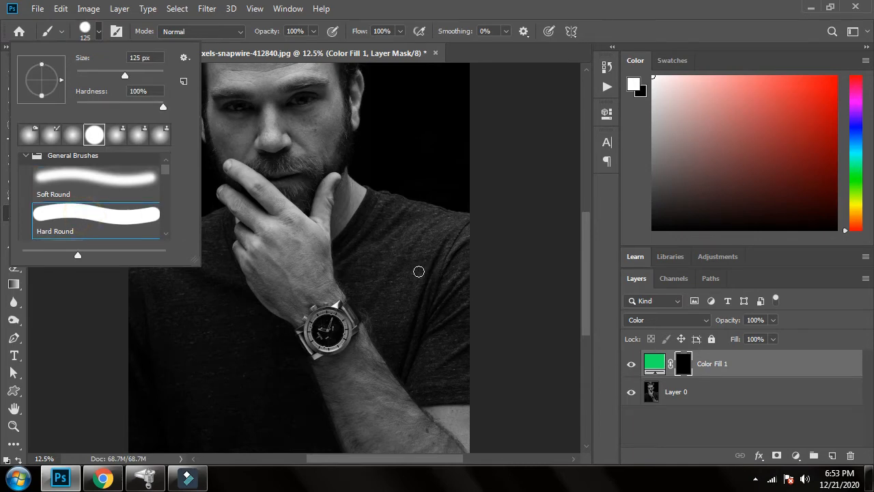
left_click(419, 272)
Enlarge the brush to 700 px and paint the mask white over the shirt's shoulder and sleeve on the photo's right side
left_click_drag(415, 269, 414, 271)
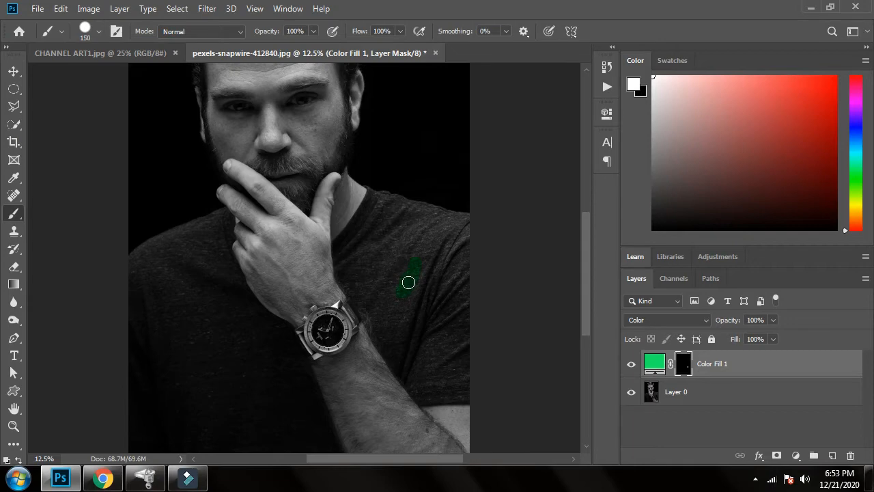
key("bracketright")
key("bracketright")
key("bracketright")
key("bracketright")
key("bracketright")
key("bracketright")
key("bracketright")
key("bracketright")
key("bracketright")
key("bracketleft")
mouse_move(452, 271)
left_mouse_down()
mouse_move(468, 339)
mouse_move(445, 339)
mouse_move(400, 302)
left_mouse_up()
mouse_move(405, 234)
left_mouse_down()
mouse_move(449, 248)
mouse_move(444, 237)
left_mouse_up()
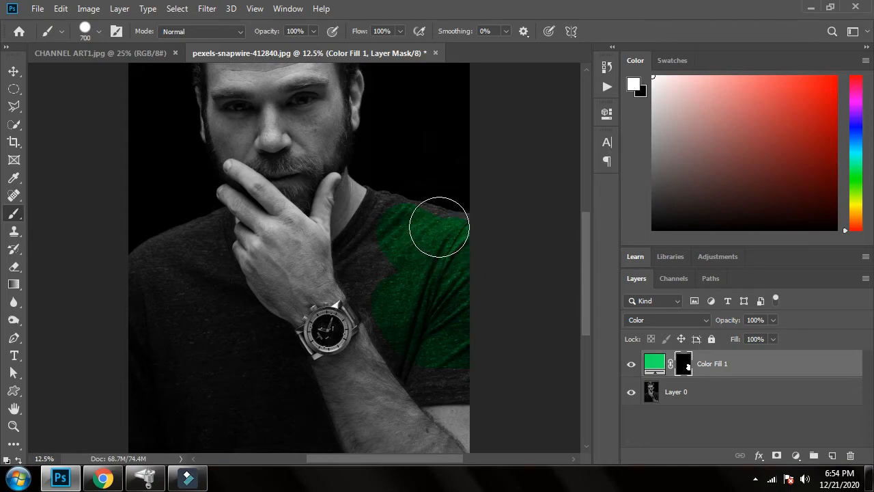
Reduce the brush to 400 px and extend the green over the shirt between the collar, watch and forearm
key("ctrl+plus")
key("ctrl+plus")
mouse_move(207, 147)
left_mouse_down()
mouse_move(371, 324)
mouse_move(399, 326)
mouse_move(339, 336)
mouse_move(427, 335)
left_mouse_up()
key("ctrl+plus")
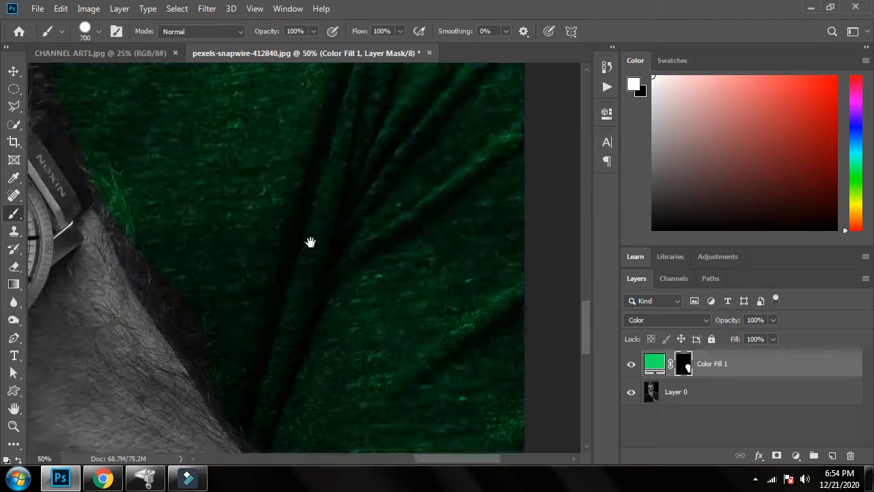
left_click_drag(310, 242, 248, 58)
key("bracketleft")
key("bracketleft")
key("bracketleft")
mouse_move(342, 197)
left_mouse_down()
mouse_move(293, 271)
mouse_move(232, 171)
left_mouse_up()
left_click_drag(228, 158, 383, 383)
left_click_drag(263, 177, 369, 239)
left_click_drag(344, 152, 324, 342)
mouse_move(480, 207)
left_mouse_down()
mouse_move(376, 238)
mouse_move(359, 307)
left_mouse_up()
left_click_drag(466, 263, 328, 198)
mouse_move(316, 183)
left_mouse_down()
mouse_move(312, 205)
mouse_move(383, 244)
left_mouse_up()
left_click_drag(377, 280, 330, 304)
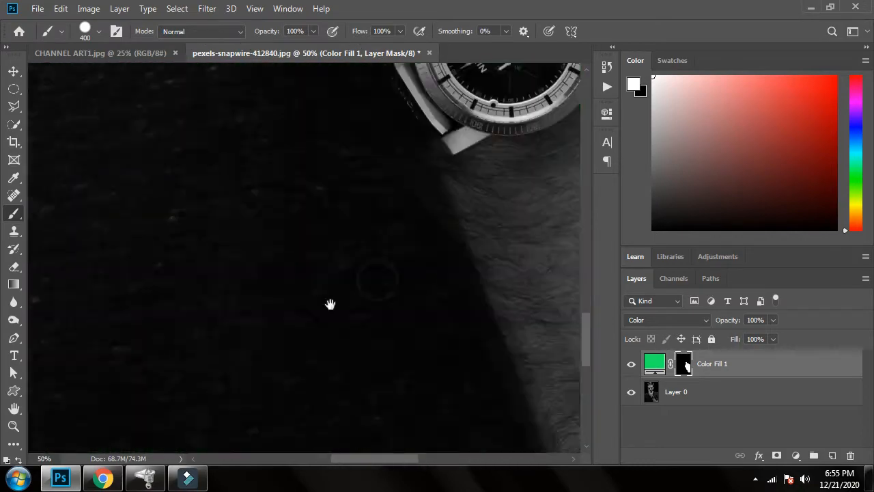
Paint the green fill's mask white over the shirt's chest and shoulder on the photo's left side
key("ctrl+minus")
left_click_drag(68, 249, 179, 296)
left_click(684, 364)
left_click_drag(164, 103, 158, 424)
left_click_drag(328, 369, 296, 248)
mouse_move(171, 328)
left_mouse_down()
mouse_move(467, 302)
mouse_move(379, 239)
left_mouse_up()
left_click_drag(259, 136, 218, 379)
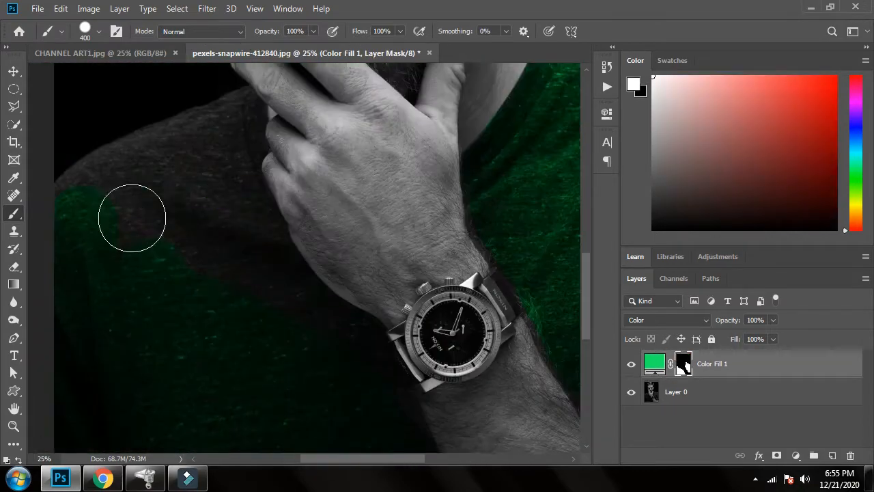
mouse_move(131, 219)
left_mouse_down()
mouse_move(223, 110)
mouse_move(89, 271)
mouse_move(228, 196)
mouse_move(347, 355)
left_mouse_up()
mouse_move(346, 343)
left_mouse_down()
mouse_move(275, 284)
mouse_move(278, 304)
left_mouse_up()
left_click_drag(233, 138, 215, 161)
Reduce the brush to 150 px and paint the remaining shirt edges along the hand, watch and forearm
key("[")
key("[")
key("[")
key("[")
key("[")
left_click_drag(288, 280, 209, 195)
left_click_drag(333, 335, 277, 184)
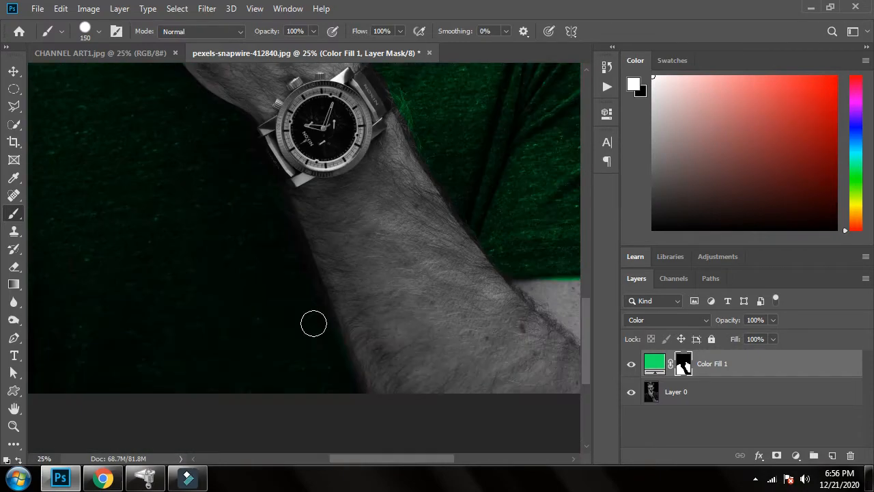
left_click_drag(461, 167, 240, 305)
left_click_drag(191, 244, 234, 244)
key("ctrl+0")
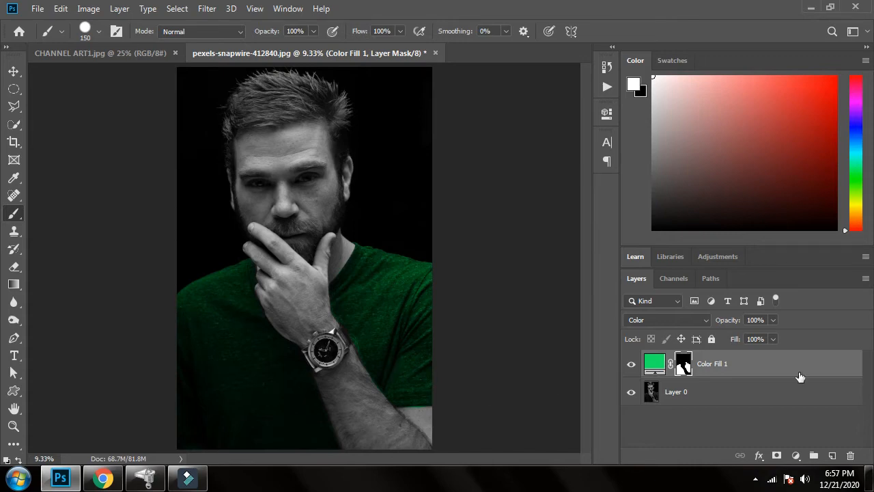
Add a second Solid Color fill layer in light orange ffb574 and invert its mask to black
left_click(797, 455)
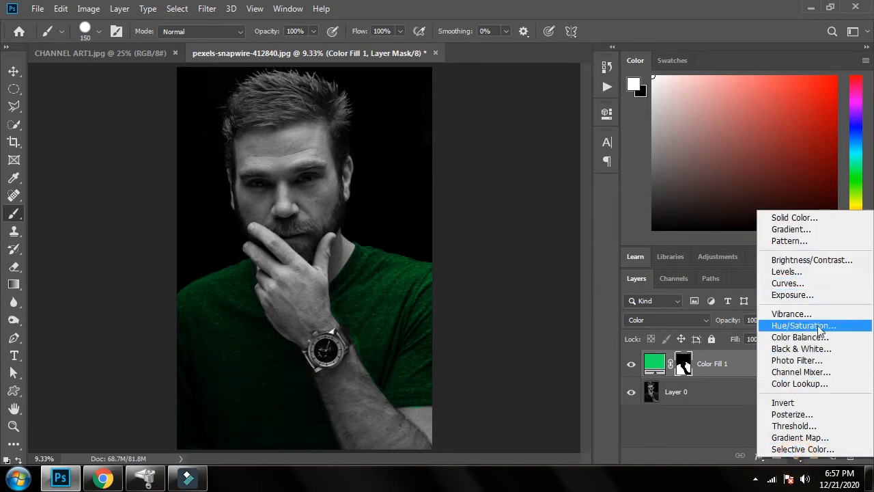
left_click(824, 216)
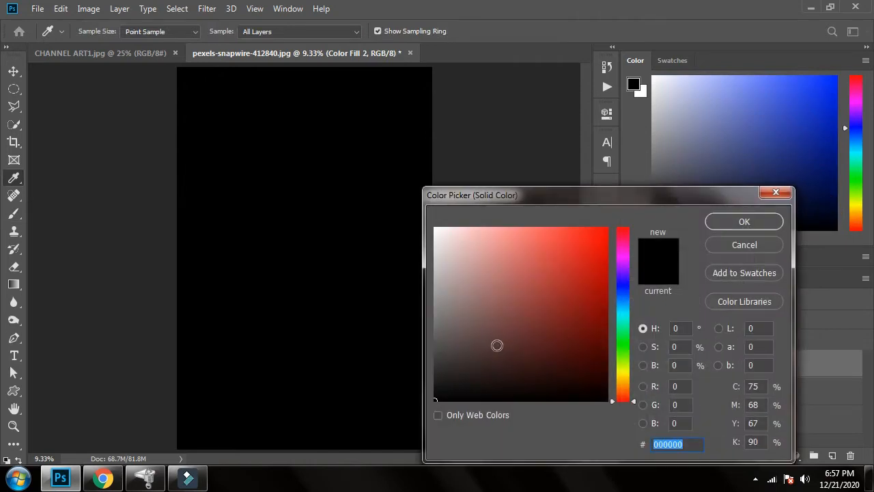
left_click(529, 284)
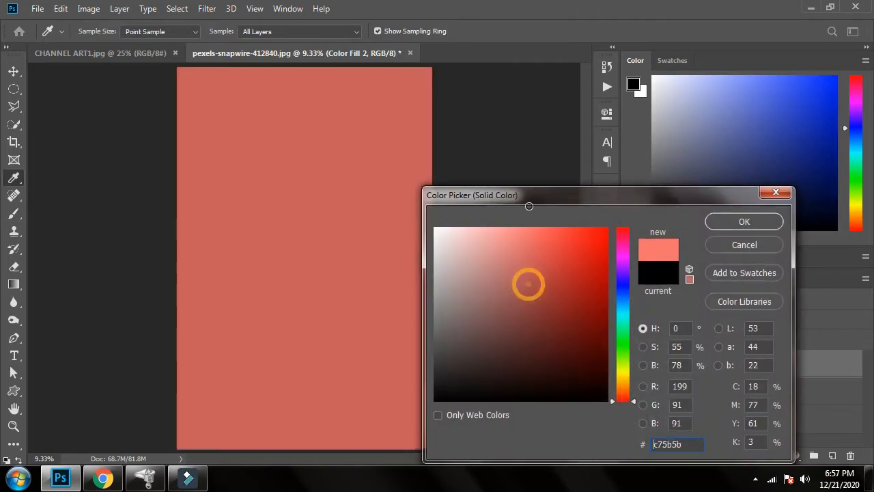
left_click_drag(529, 206, 529, 212)
mouse_move(623, 399)
left_mouse_down()
mouse_move(627, 375)
mouse_move(627, 389)
left_mouse_up()
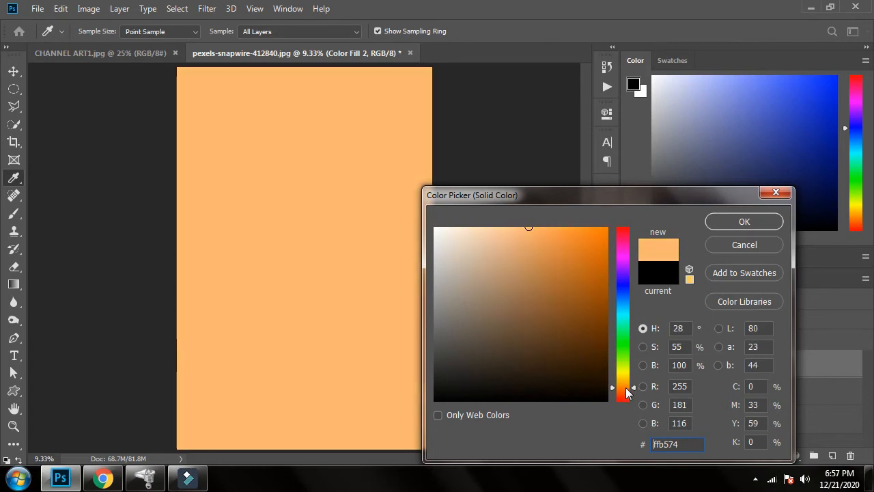
left_click(751, 219)
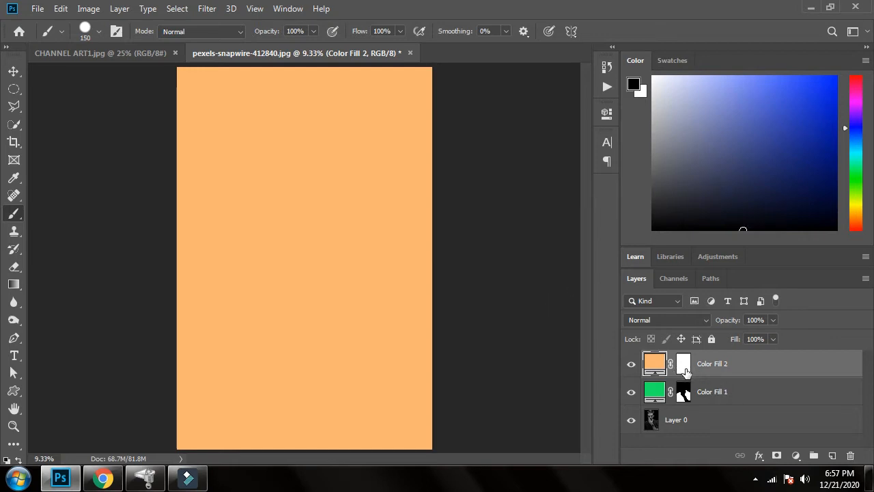
left_click(686, 370)
key("ctrl+i")
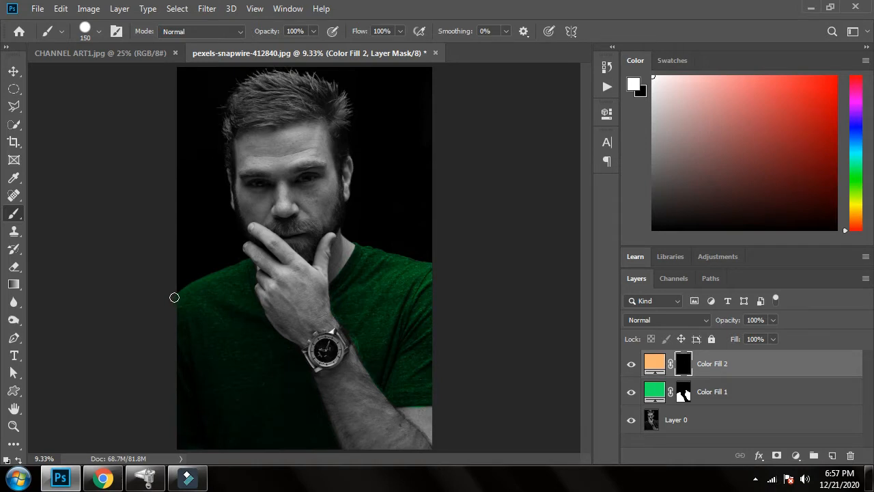
Enlarge the brush and paint the orange fill's mask white over the hand, face and hair
left_click_drag(281, 263, 290, 309)
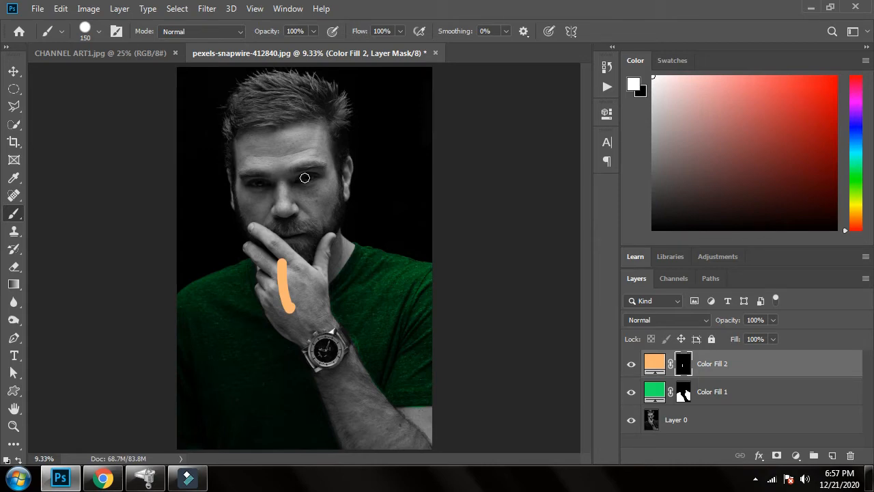
key("bracketright")
key("bracketright")
key("bracketright")
key("bracketright")
key("bracketright")
key("bracketright")
key("bracketright")
key("bracketright")
key("bracketright")
mouse_move(322, 117)
left_mouse_down()
mouse_move(318, 185)
mouse_move(262, 233)
mouse_move(302, 287)
left_mouse_up()
Reduce the brush and paint the orange fill's mask white over the neck, fingers, hand and forearm around the watch
key("ctrl+plus")
key("ctrl+plus")
key("bracketleft")
key("bracketleft")
key("bracketleft")
key("bracketleft")
key("bracketleft")
key("bracketleft")
left_click_drag(380, 230, 339, 294)
left_click_drag(236, 290, 263, 281)
left_click_drag(287, 368, 266, 282)
mouse_move(212, 256)
left_mouse_down()
mouse_move(264, 308)
mouse_move(321, 287)
left_mouse_up()
left_click_drag(355, 342, 264, 221)
left_click_drag(257, 287, 409, 386)
mouse_move(357, 333)
left_mouse_down()
mouse_move(399, 356)
mouse_move(303, 332)
left_mouse_up()
Reduce the brush to 50 px and paint the orange into the remaining skin edges
key("ctrl+plus")
key("ctrl+plus")
mouse_move(137, 195)
left_mouse_down()
mouse_move(317, 285)
mouse_move(242, 130)
mouse_move(240, 82)
left_mouse_up()
key("bracketleft")
key("bracketleft")
key("bracketleft")
key("bracketleft")
key("bracketleft")
mouse_move(240, 82)
left_mouse_down()
mouse_move(277, 164)
mouse_move(230, 82)
left_mouse_up()
left_click_drag(152, 102, 108, 156)
Set the orange fill layer's blending mode to Overlay
key("x")
key("ctrl+0")
key("v")
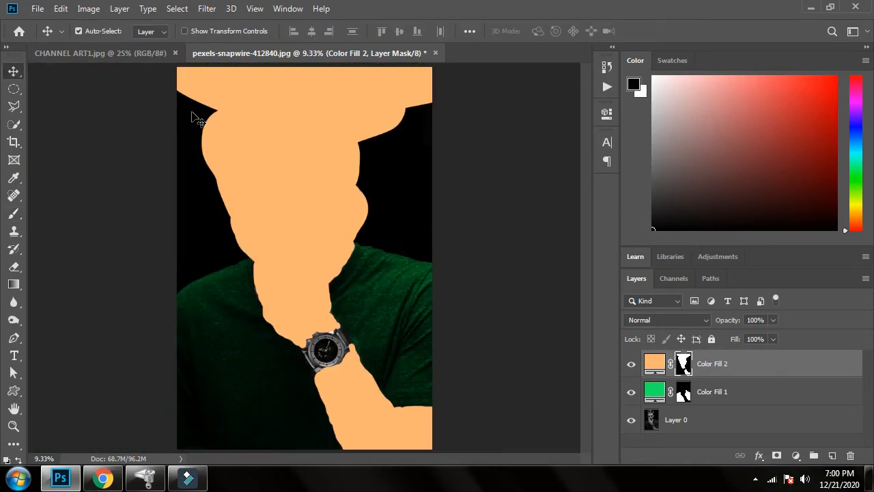
left_click(676, 319)
left_click(666, 290)
Paint the green fill's mask black along the forearm's edge below the watch to remove the green spill
key("ctrl+plus")
key("ctrl+plus")
key("ctrl+plus")
key("ctrl+plus")
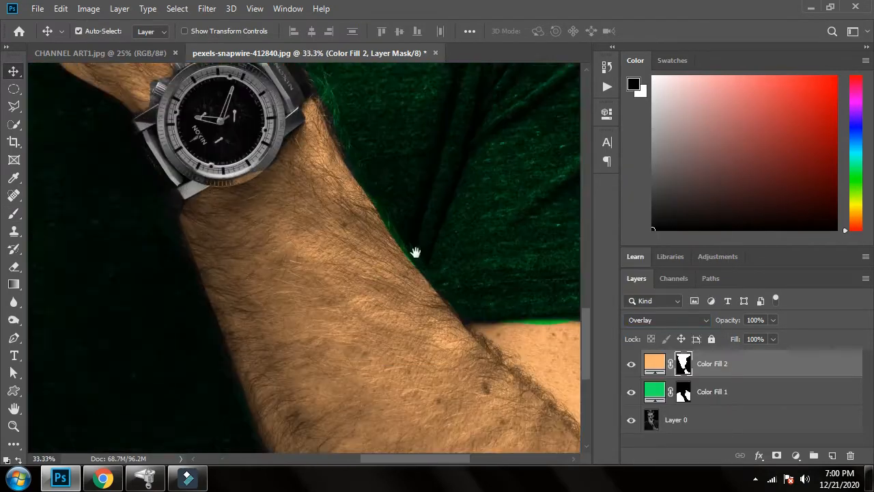
left_click_drag(416, 253, 359, 232)
left_click(684, 392)
key("b")
left_click_drag(313, 187, 343, 290)
Paint the orange fill's mask white along the forearm's edge beside the watch
left_click(655, 363)
left_click(684, 363)
key("x")
left_click_drag(291, 179, 315, 234)
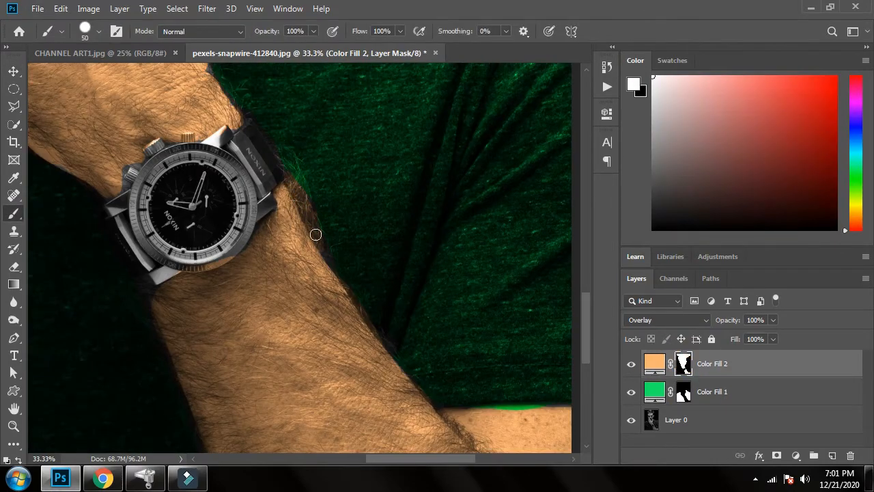
Touch up the green fill's mask beside the forearm and the orange fill's mask along the outer edge of the hand
left_click(683, 392)
mouse_move(387, 339)
left_mouse_down()
mouse_move(395, 355)
mouse_move(413, 327)
left_mouse_up()
key("x")
left_click(684, 364)
key("x")
left_click_drag(261, 220, 275, 240)
left_click_drag(147, 194, 210, 346)
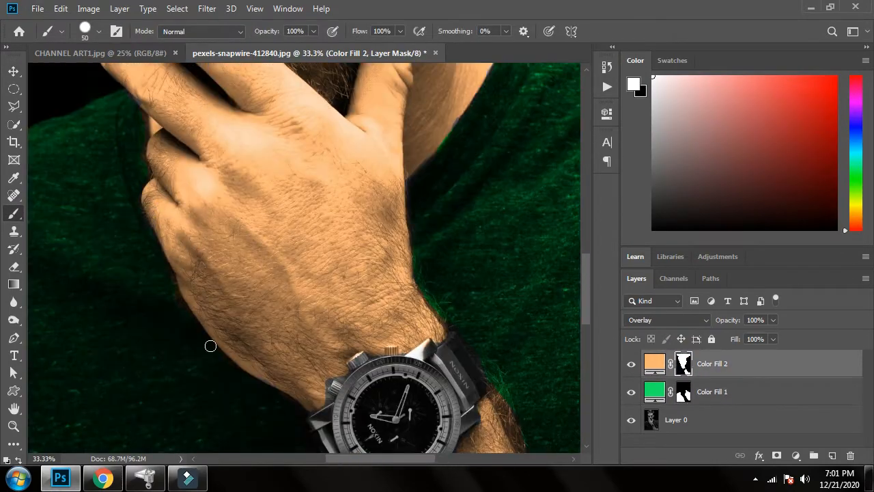
left_click_drag(474, 68, 516, 286)
left_click_drag(417, 205, 417, 388)
Paint the orange fill's mask black over both eyes to remove the skin tone from them
key("ctrl+0")
key("ctrl+plus")
key("ctrl+plus")
left_click_drag(349, 207, 386, 321)
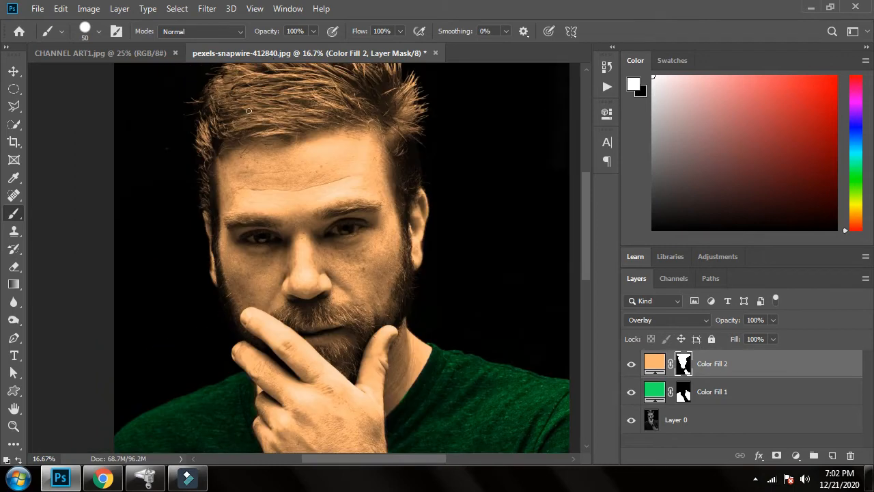
key("ctrl+plus")
key("ctrl+plus")
key("ctrl+plus")
key("x")
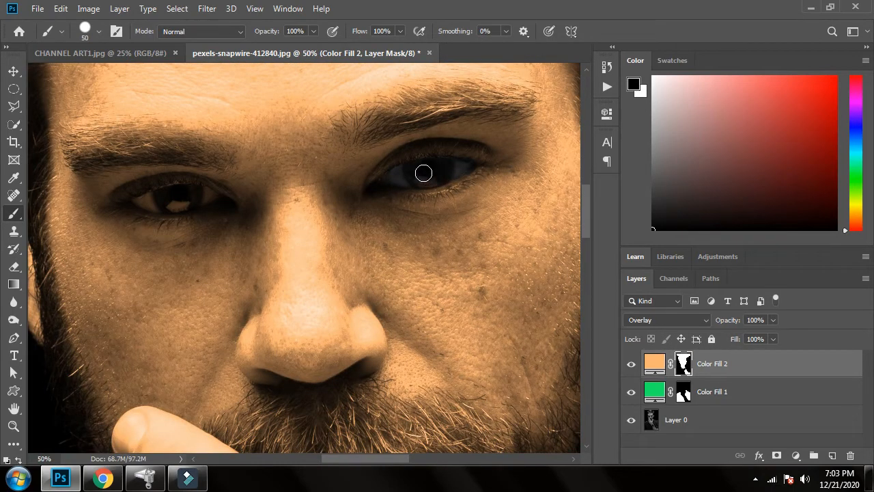
mouse_move(184, 198)
left_mouse_down()
mouse_move(192, 199)
mouse_move(142, 202)
left_mouse_up()
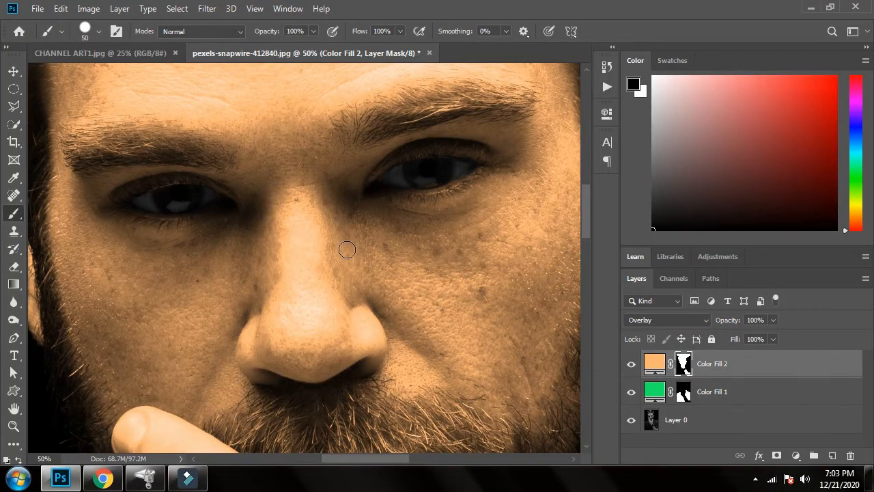
key("ctrl+0")
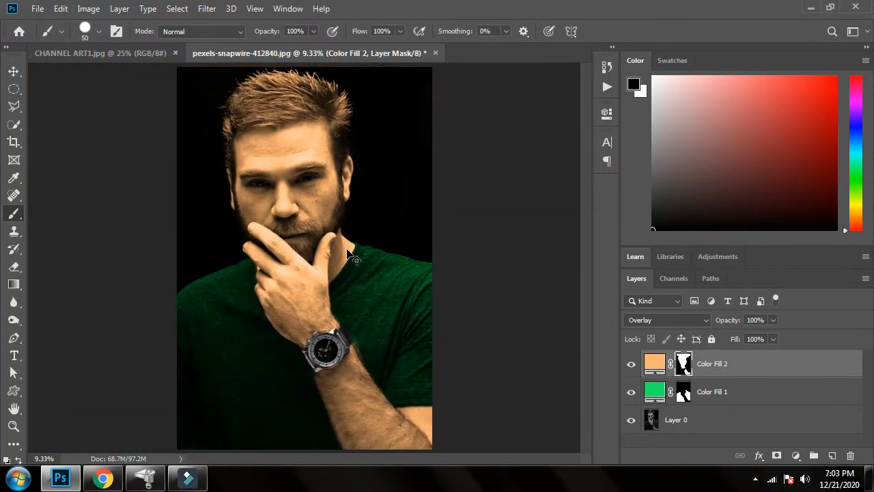
Add a third Solid Color fill layer in cyan 42ebff and invert its mask to black
scroll(348, 254, "up", 4)
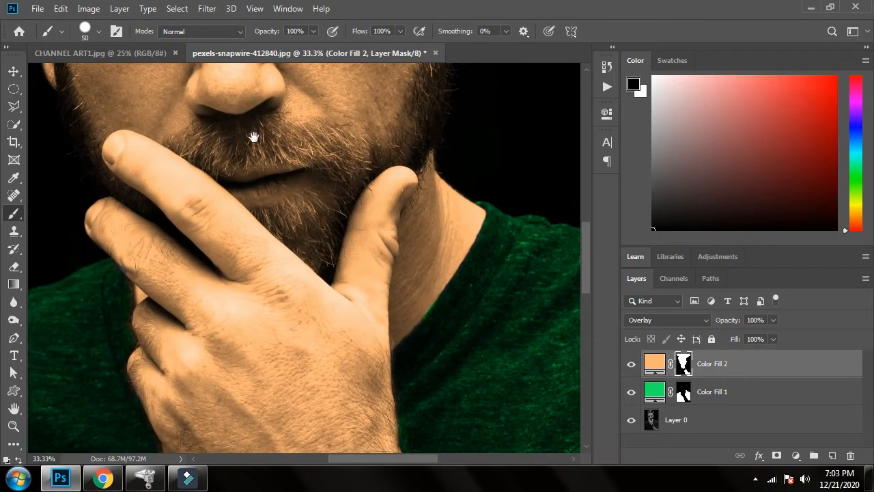
left_click_drag(256, 137, 283, 274)
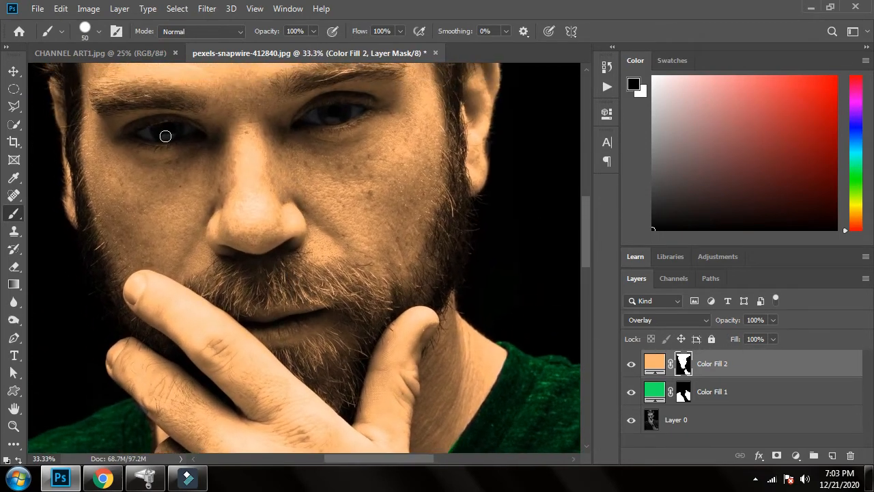
scroll(196, 150, "up", 2)
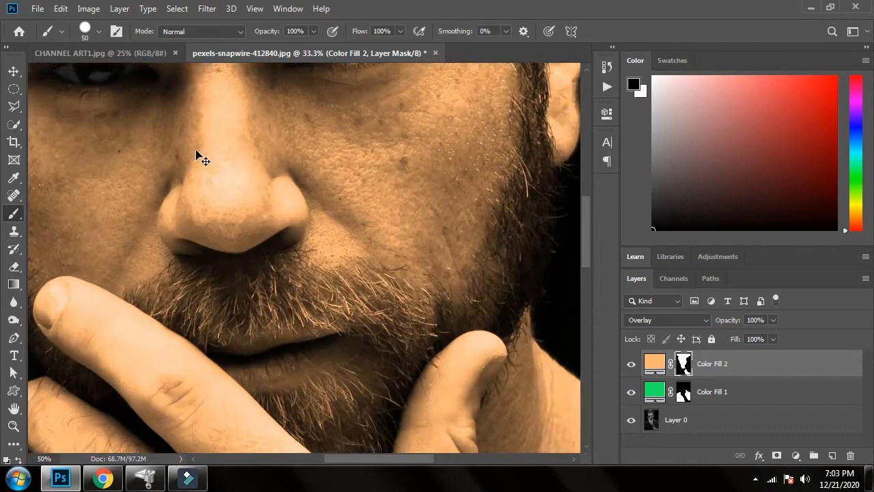
left_click_drag(255, 201, 258, 274)
left_click_drag(387, 141, 380, 209)
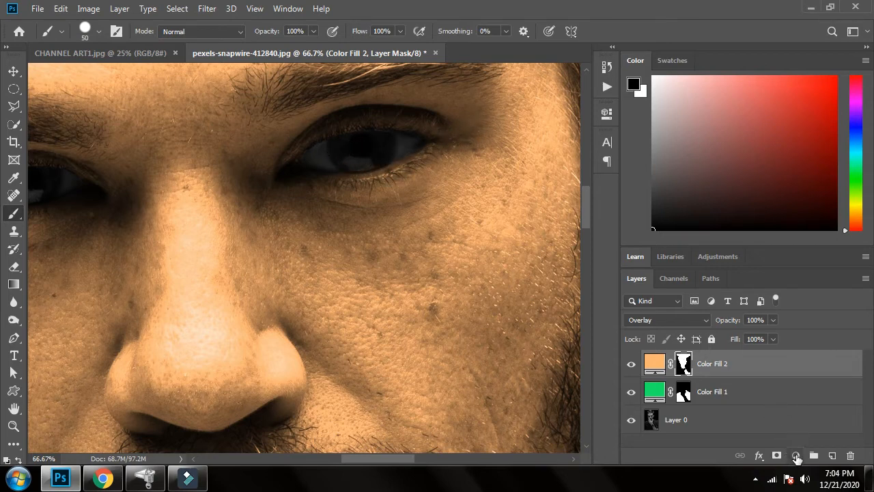
left_click(796, 458)
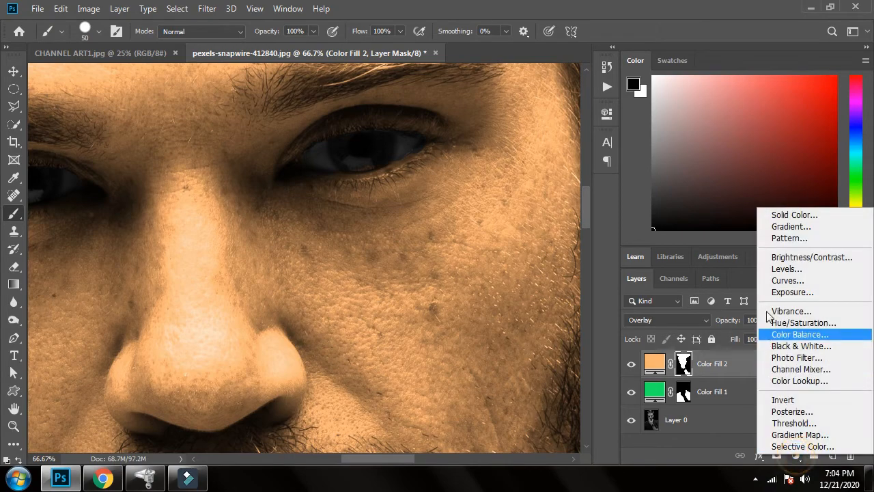
left_click(775, 217)
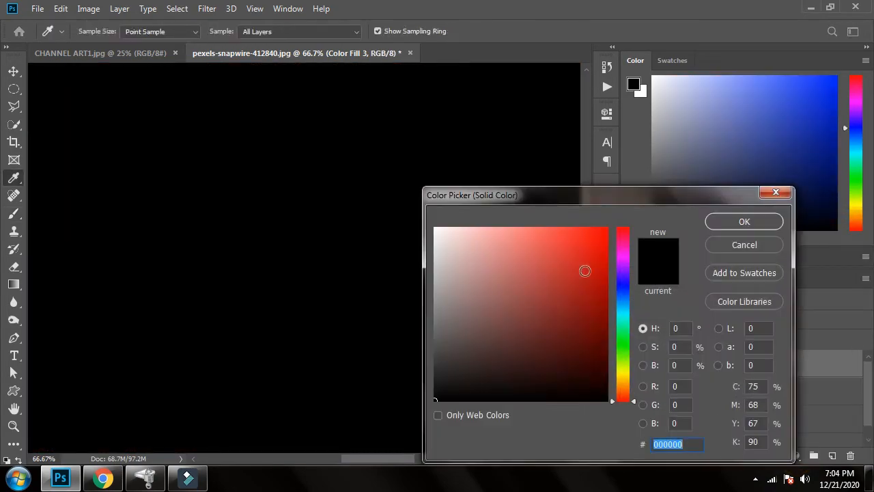
left_click_drag(616, 292, 618, 310)
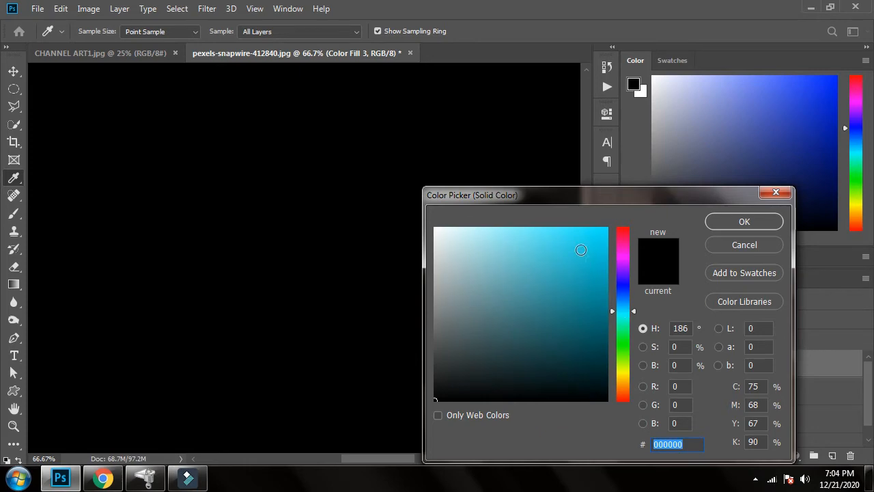
left_click(561, 228)
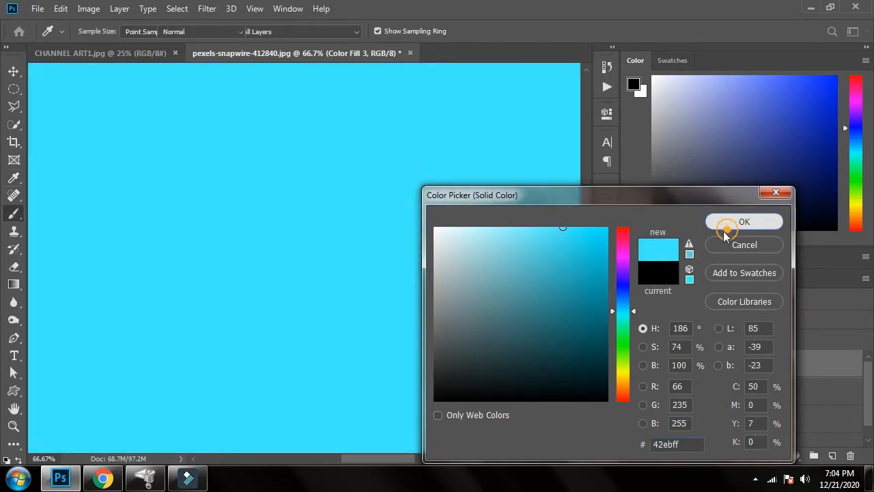
left_click(744, 221)
left_click(683, 365)
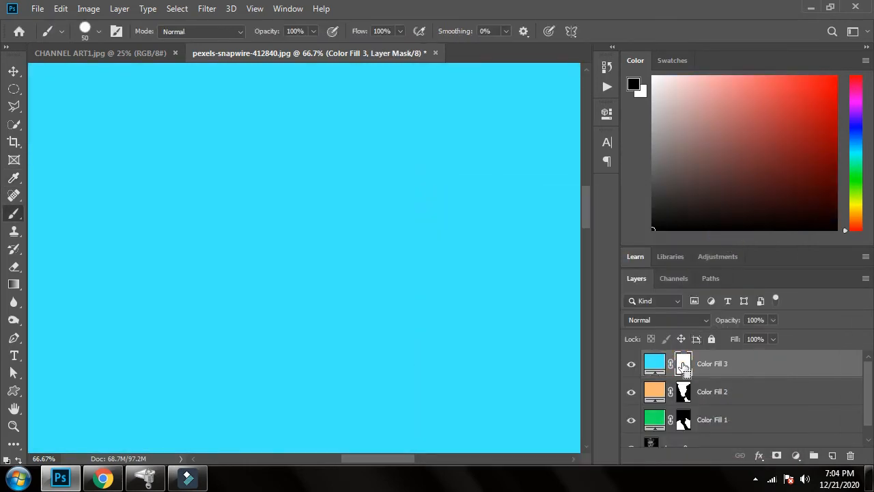
key("ctrl+i")
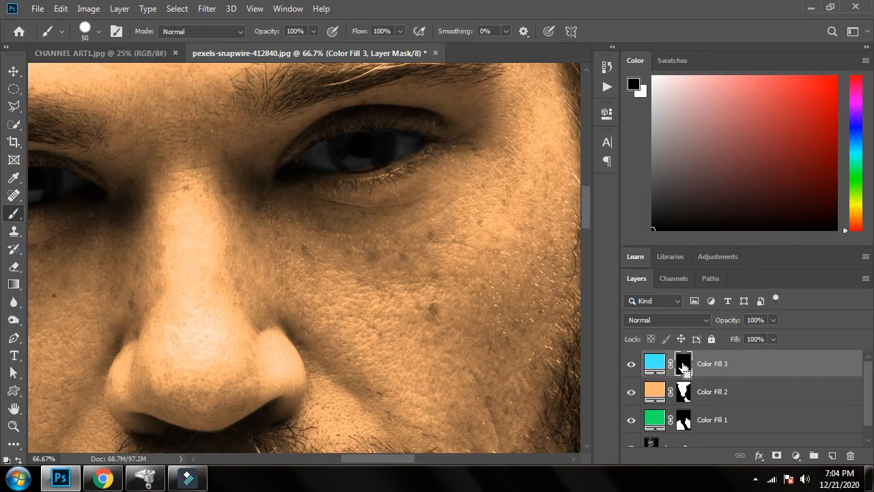
Reduce the brush to 35 px and paint the cyan fill's mask white over the lower part of the iris
key("ctrl+plus")
key("ctrl+plus")
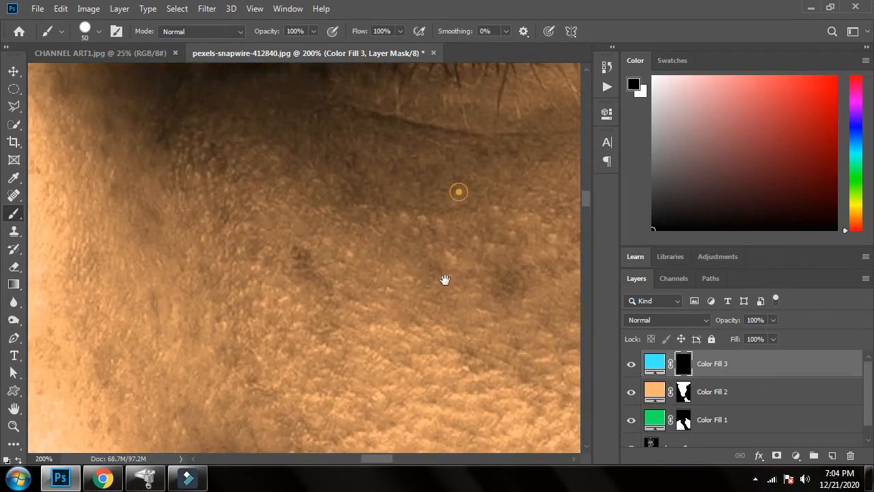
left_click_drag(445, 280, 436, 369)
left_click_drag(438, 198, 410, 225)
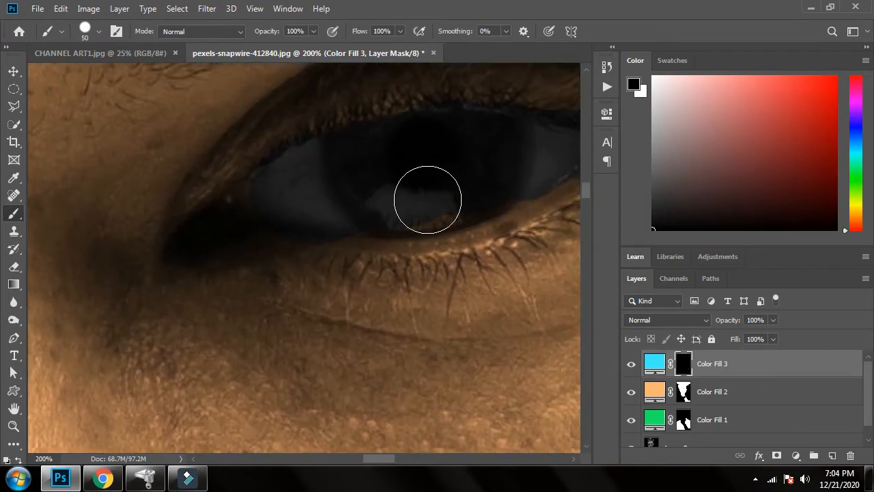
key("bracketleft")
key("bracketleft")
key("bracketleft")
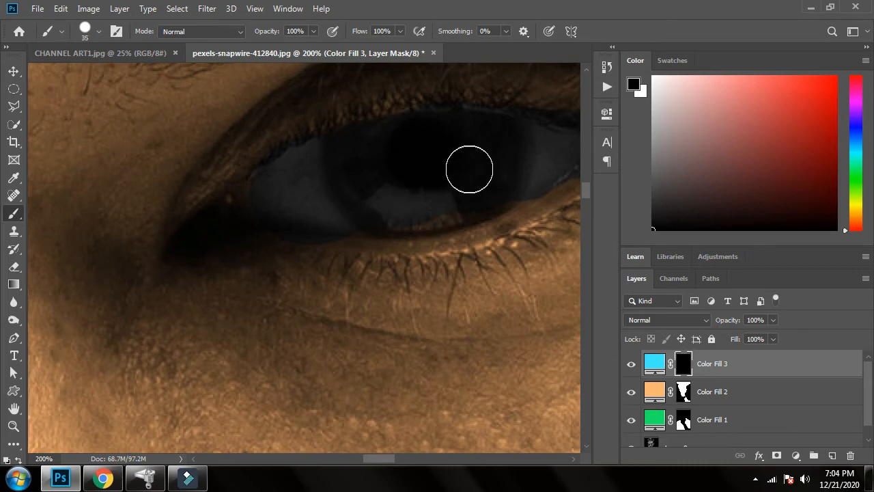
left_click(416, 201)
left_click(645, 79)
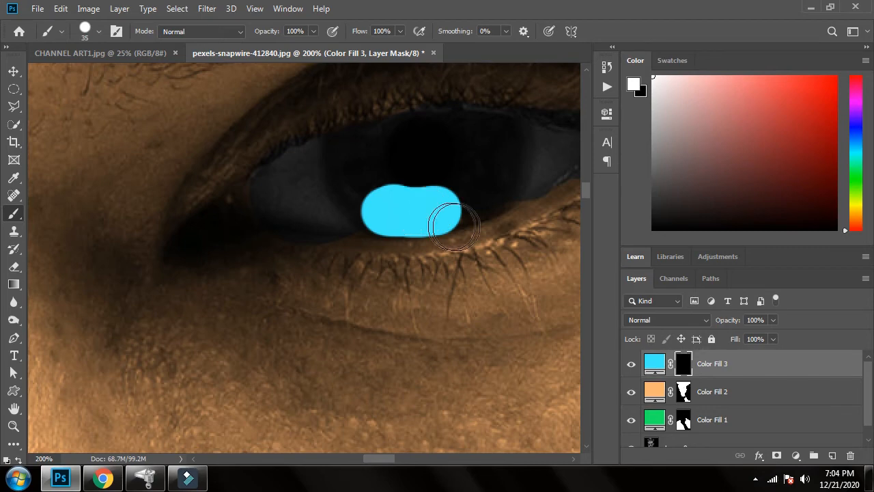
Set the cyan fill to Overlay and paint the other eye's iris highlight with a 20 px brush
left_click(668, 321)
left_click(642, 284)
left_click(425, 171)
key("[")
key("[")
key("[")
left_click(687, 366)
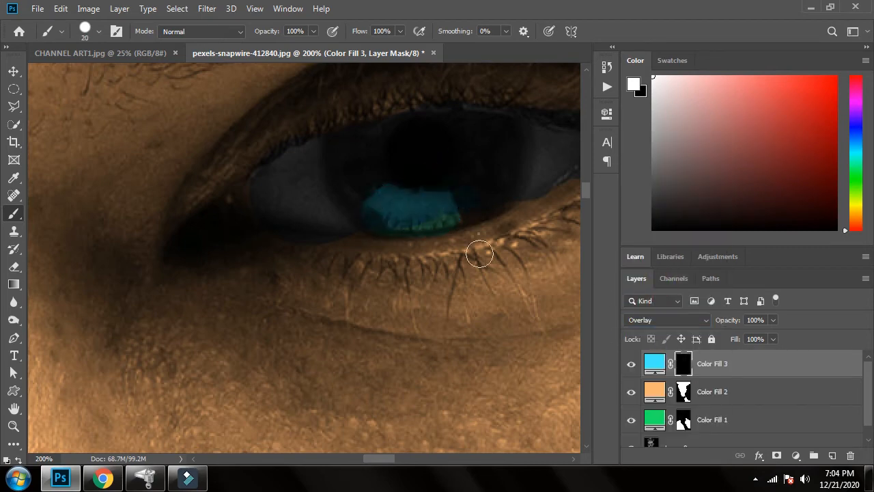
mouse_move(109, 170)
left_mouse_down()
mouse_move(239, 288)
mouse_move(219, 306)
left_mouse_up()
left_click_drag(229, 240, 279, 238)
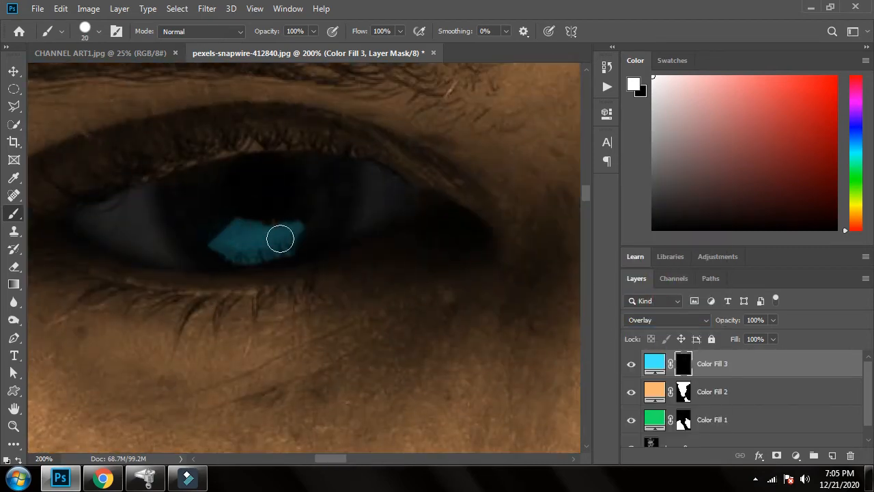
Change the eye fill layer's color to dark brown 4a2706
key("ctrl+0")
double_click(654, 363)
left_click_drag(615, 310, 615, 387)
left_click(595, 351)
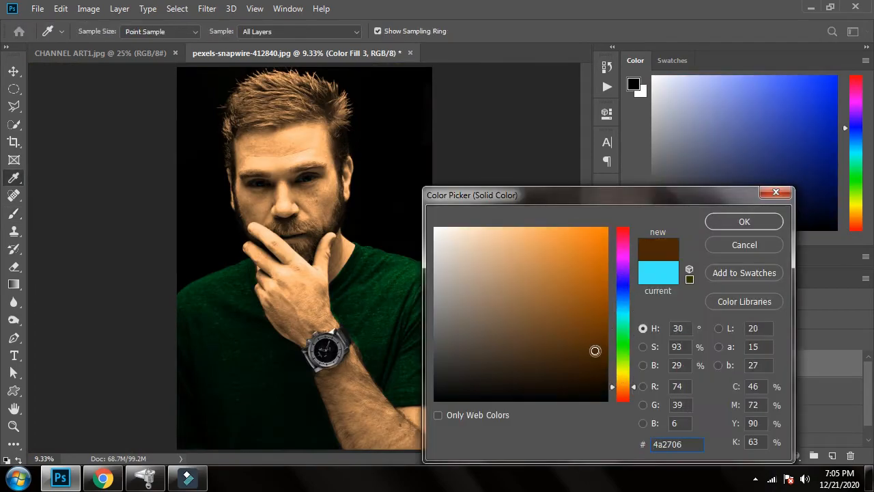
key("Return")
Add a fourth Solid Color fill layer in red ff3232 and invert its mask to black
key("ctrl+plus")
key("ctrl+plus")
key("ctrl+plus")
left_click_drag(314, 103, 326, 220)
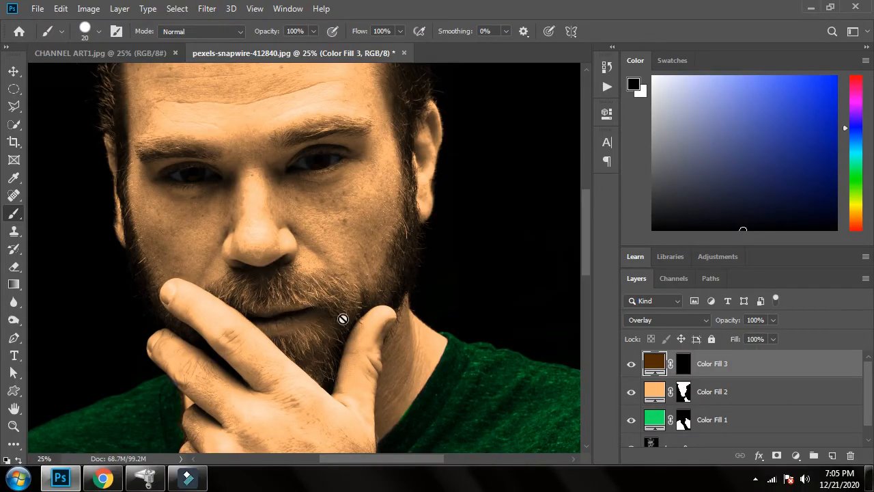
left_click(797, 456)
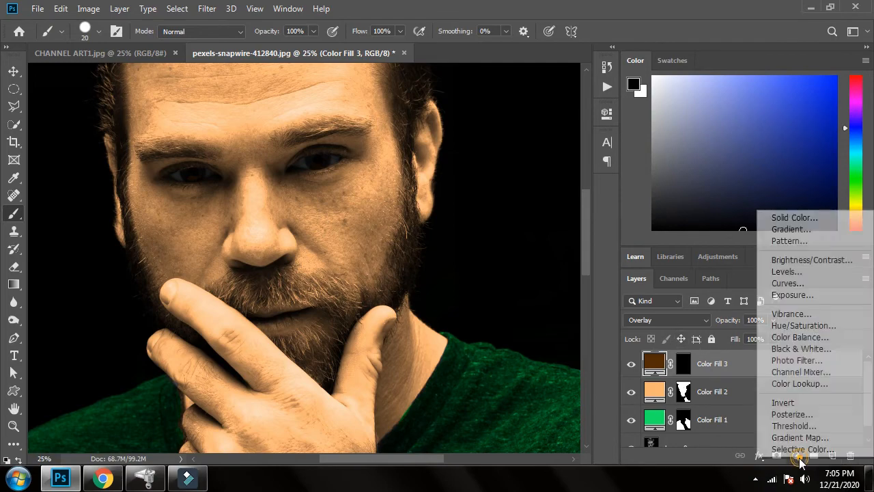
left_click(810, 217)
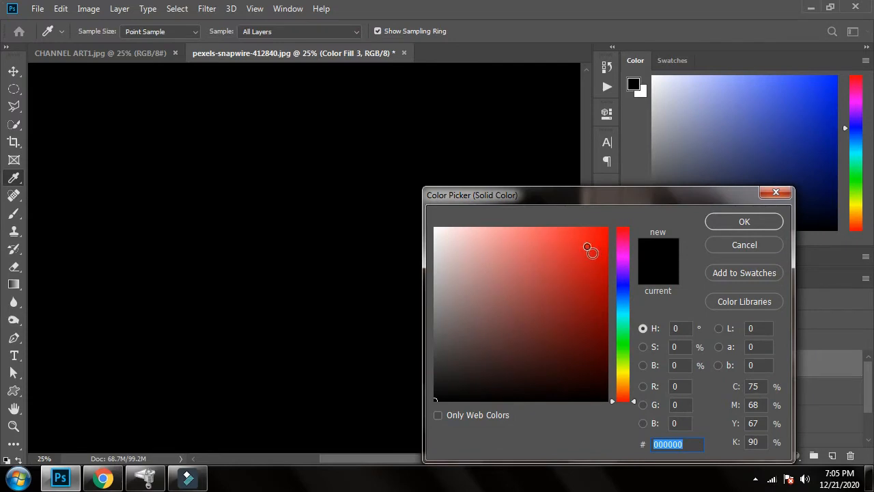
left_click_drag(590, 250, 574, 209)
left_click(627, 254)
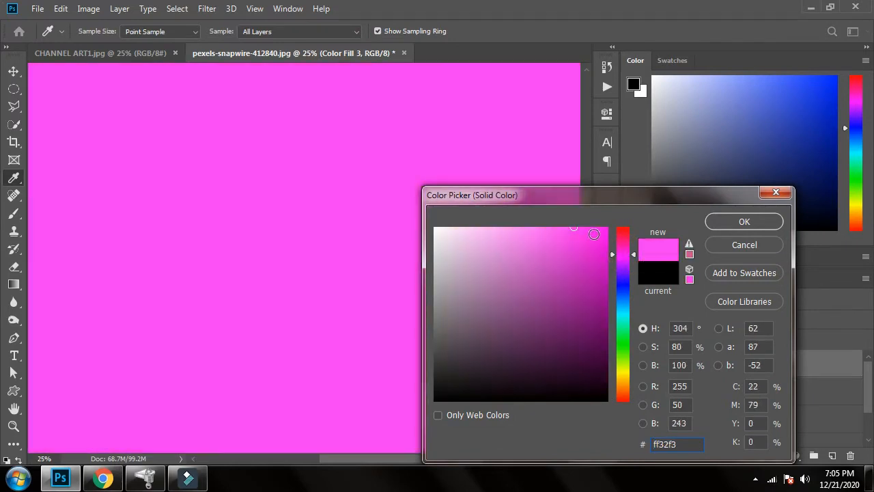
left_click_drag(630, 244, 626, 224)
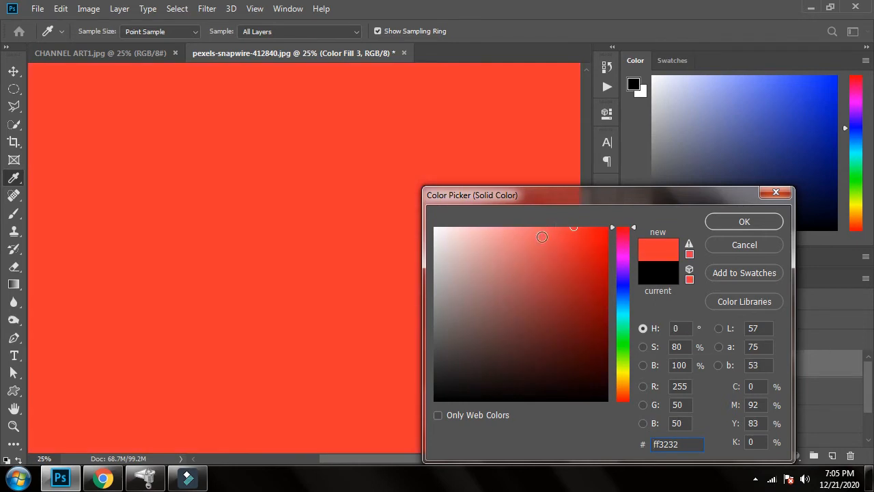
left_click(724, 222)
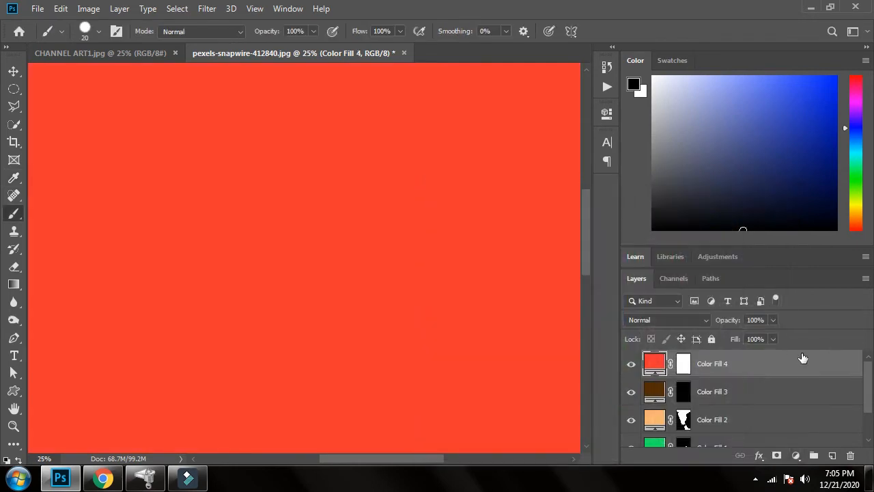
left_click(685, 364)
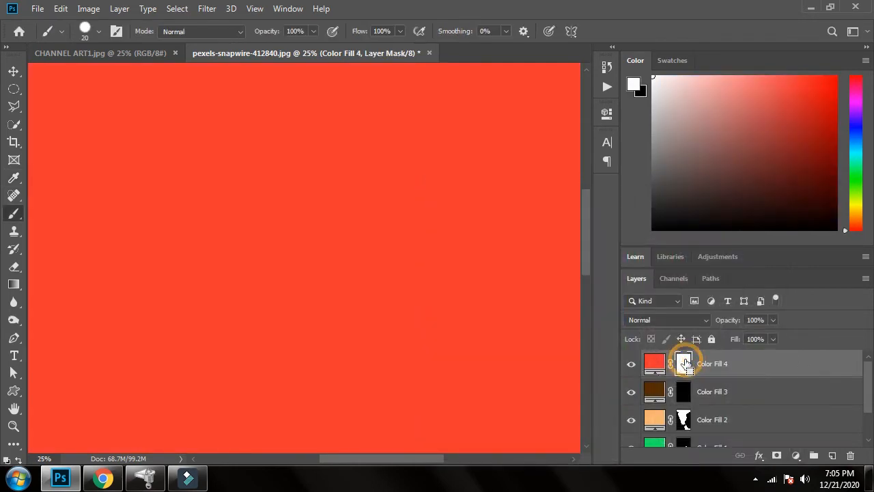
key("ctrl+i")
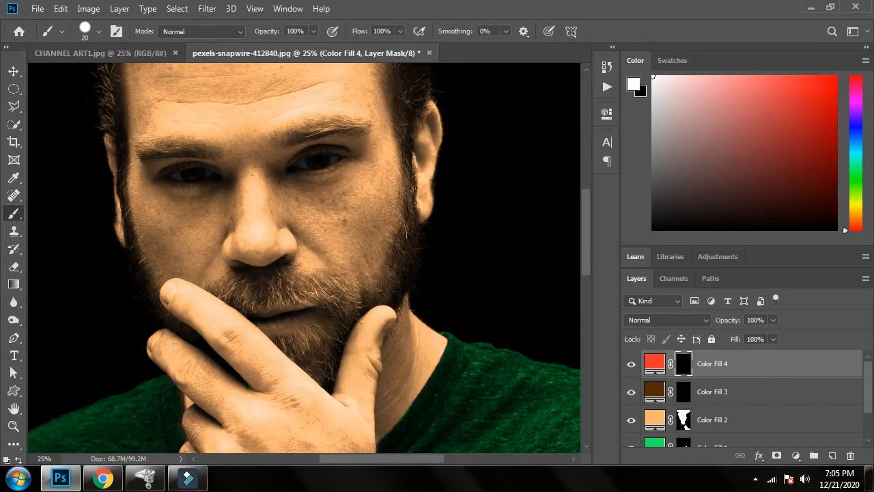
scroll(204, 350, "up", 3)
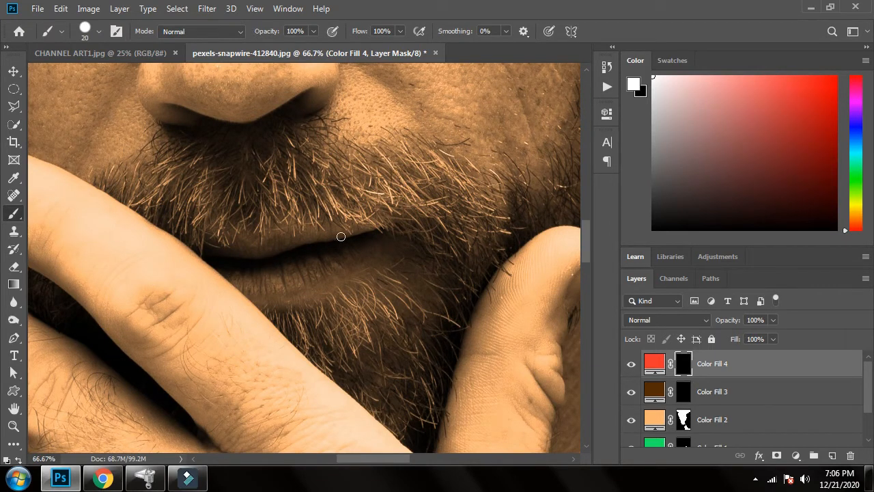
Paint the red fill's mask white over both lips, enlarging the brush to 50 px for the larger areas
mouse_move(303, 234)
left_mouse_down()
mouse_move(227, 248)
mouse_move(323, 234)
mouse_move(375, 237)
mouse_move(282, 288)
mouse_move(239, 281)
mouse_move(234, 258)
mouse_move(208, 262)
mouse_move(231, 277)
mouse_move(215, 262)
mouse_move(233, 250)
mouse_move(267, 265)
mouse_move(359, 244)
left_mouse_up()
key("bracketright")
key("bracketright")
key("bracketright")
key("bracketright")
key("bracketright")
key("bracketright")
key("bracketright")
key("bracketleft")
key("bracketleft")
key("bracketleft")
key("bracketleft")
left_click_drag(224, 253, 222, 257)
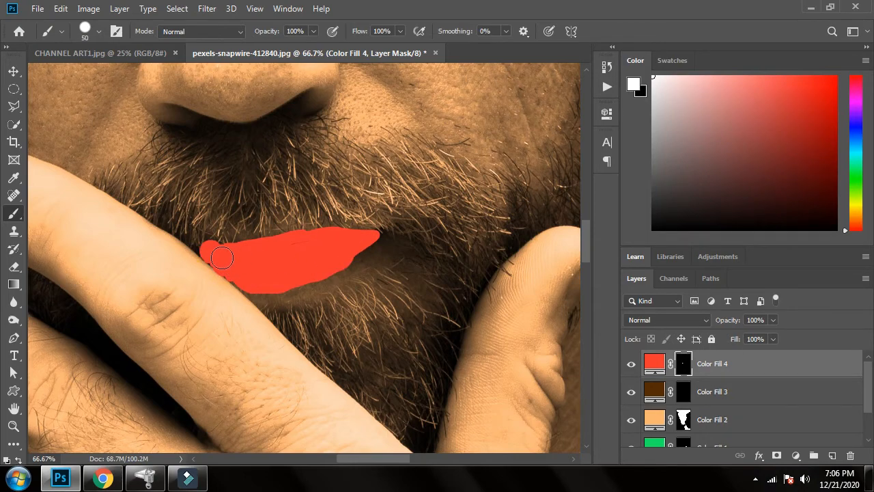
Set the red lip fill's blend mode to Hue
left_click(683, 320)
left_click(683, 420)
key("ctrl+minus")
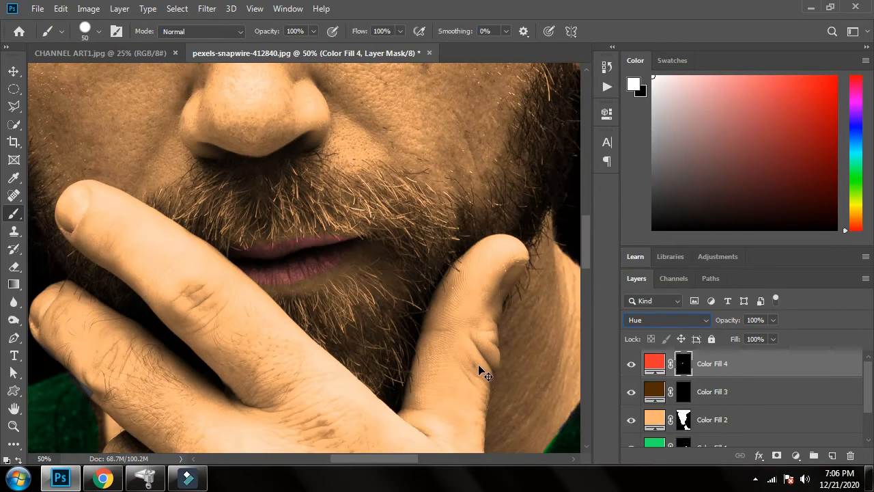
key("ctrl+0")
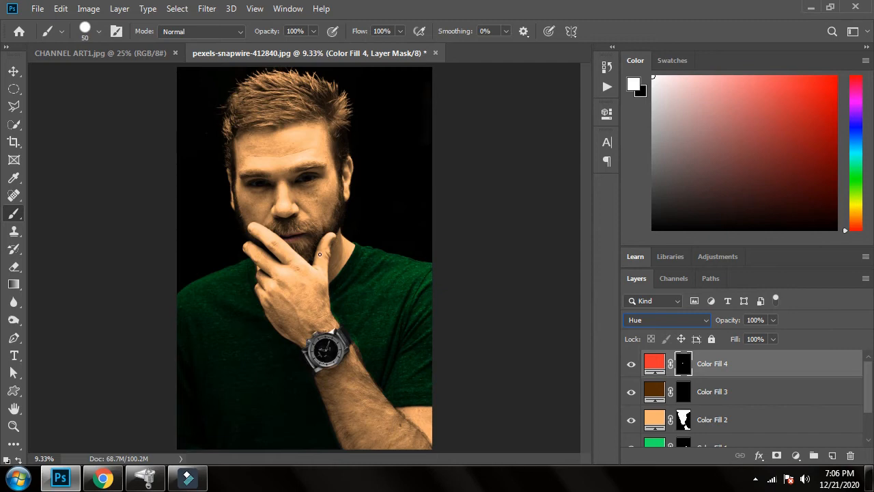
Put the green shirt fill layer in its own group and move its layer mask onto the group
scroll(755, 427, "down", 2)
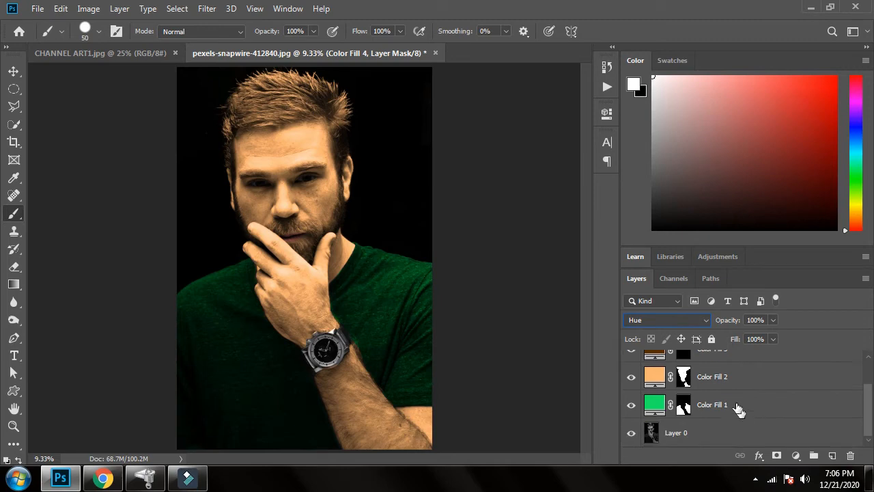
left_click(737, 403)
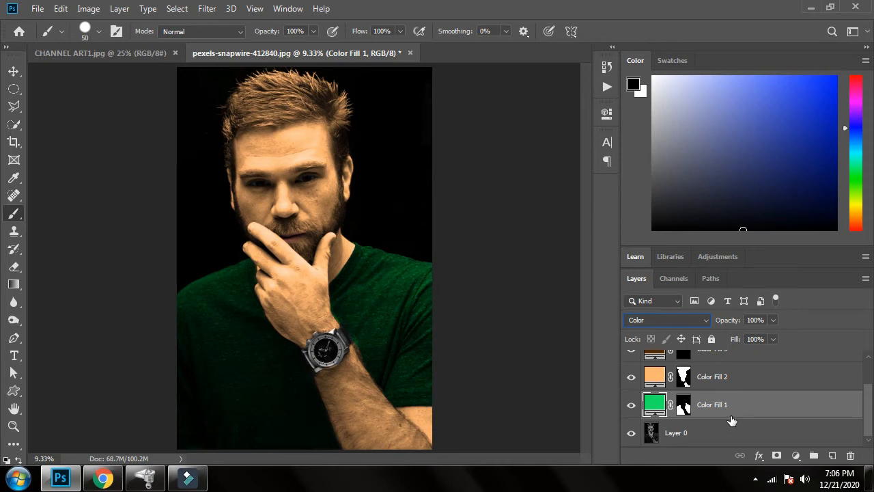
key("ctrl+g")
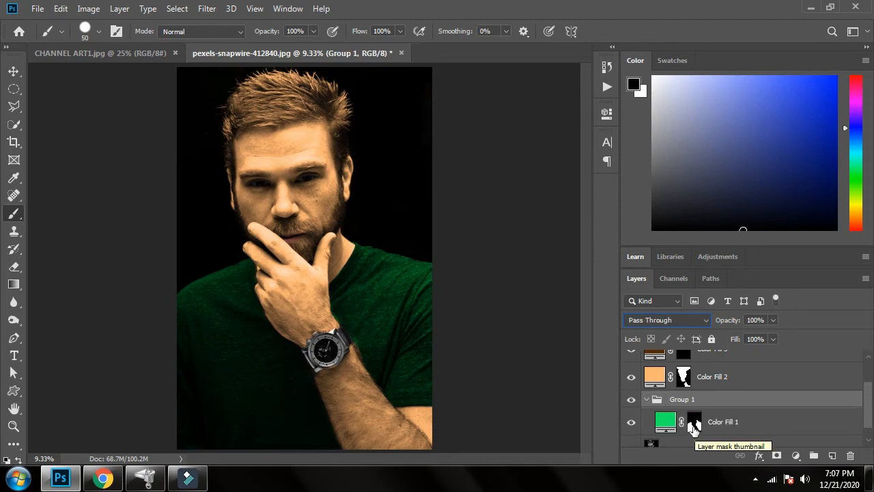
left_click(693, 425)
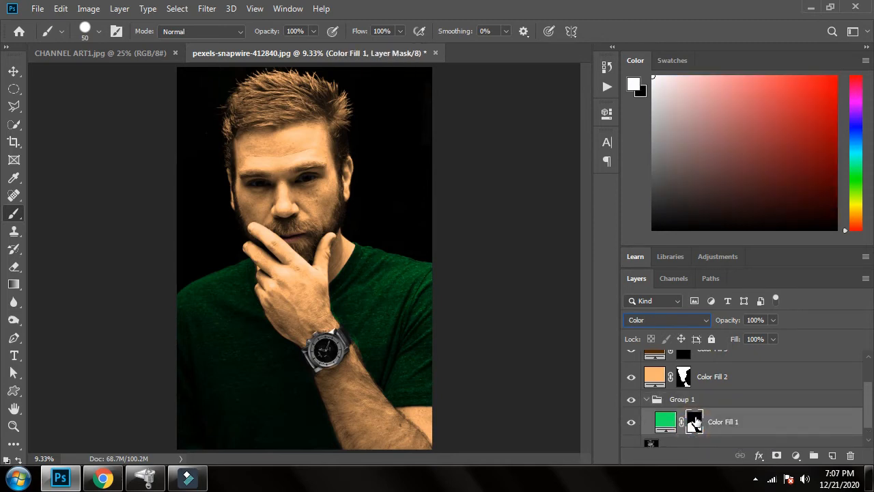
left_click_drag(698, 424, 723, 399)
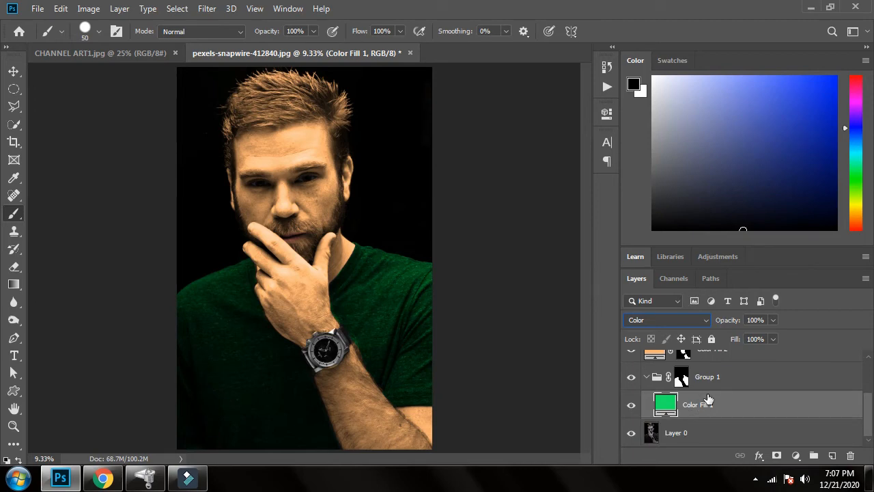
Add Brightness/Contrast and Levels adjustment layers above the green fill inside the shirt group
left_click(797, 456)
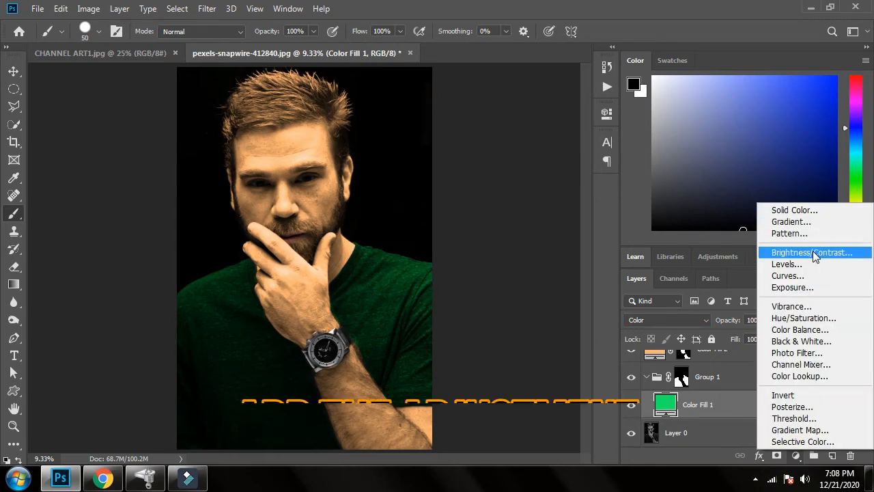
left_click(771, 198)
left_click(798, 456)
left_click(785, 267)
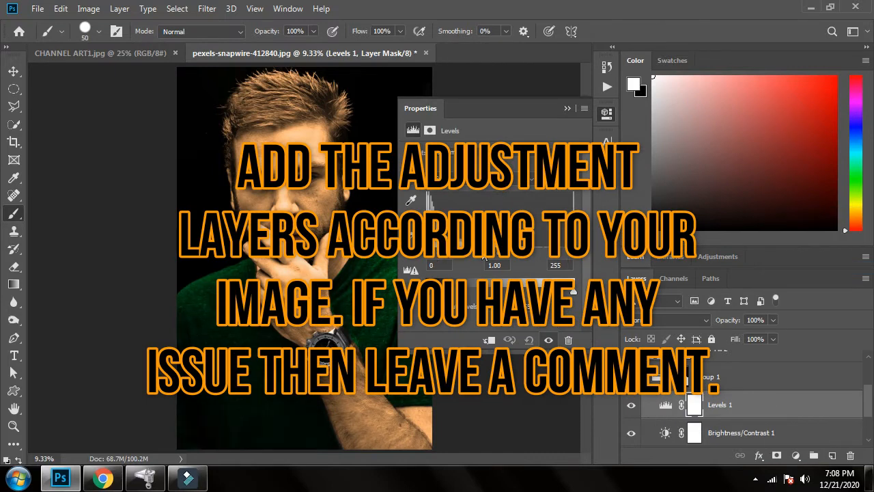
Add a Vibrance adjustment layer in the shirt group and increase its vibrance
left_click(798, 456)
left_click(782, 309)
left_click_drag(490, 167, 511, 167)
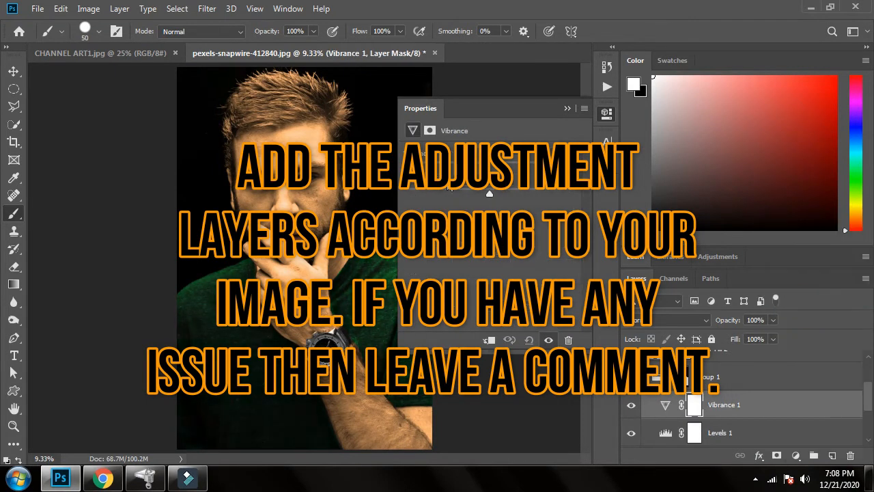
Group the orange skin fill with its mask on the group, and add a Brightness/Contrast layer with lower brightness and higher contrast
scroll(755, 421, "up", 1)
left_click(787, 383)
right_click(782, 383)
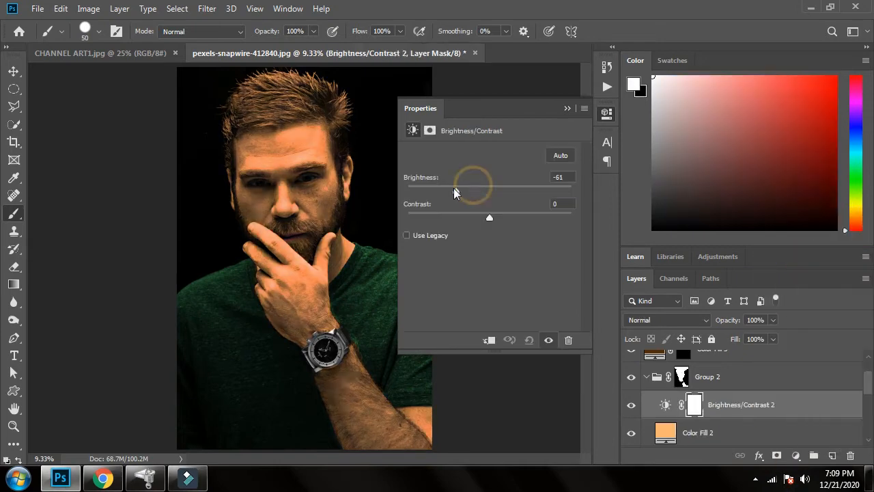
mouse_move(469, 195)
left_mouse_down()
mouse_move(513, 205)
mouse_move(463, 205)
left_mouse_up()
left_click_drag(489, 216, 510, 216)
Add a Levels adjustment layer in the skin group and adjust its midtone and black input levels
left_click(797, 456)
left_click(787, 267)
mouse_move(500, 251)
left_mouse_down()
mouse_move(508, 251)
mouse_move(500, 252)
left_mouse_up()
left_click_drag(426, 252, 433, 253)
Add a Vibrance adjustment layer in the skin group with vibrance -41 and slightly reduced saturation
left_click(797, 457)
left_click(786, 308)
left_click_drag(490, 167, 456, 168)
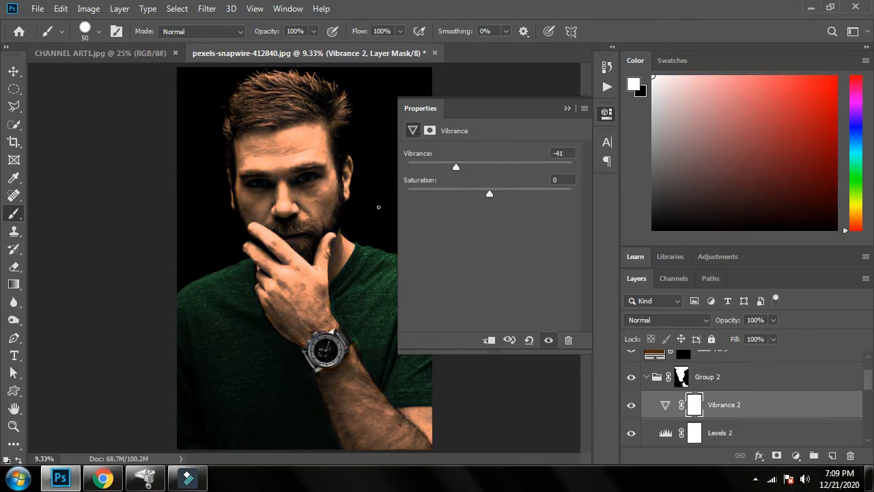
mouse_move(489, 194)
left_mouse_down()
mouse_move(481, 205)
mouse_move(483, 196)
left_mouse_up()
Put the red lip fill in its own group and move its layer mask onto the group
scroll(673, 393, "up", 1)
left_click(668, 383)
left_click(722, 360)
right_click(754, 372)
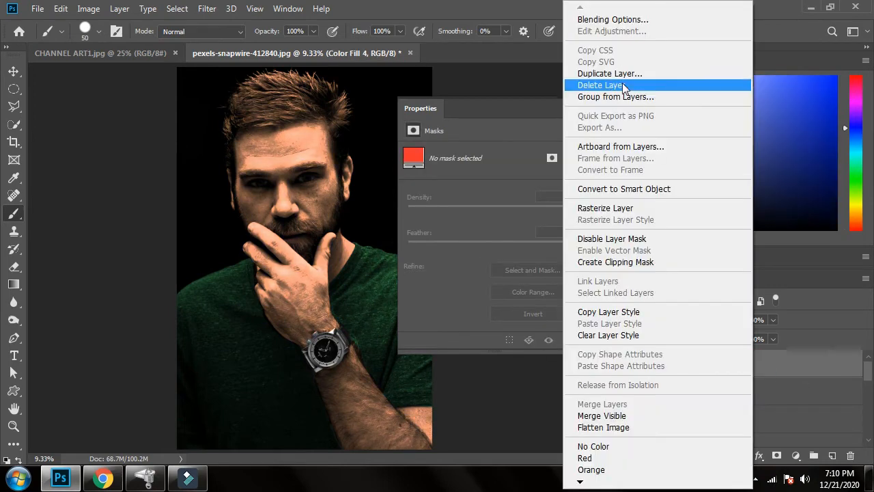
key("Escape")
scroll(696, 384, "up", 1)
left_click_drag(696, 383, 711, 363)
Add a Hue/Saturation adjustment layer above the red lip fill with hue -18 and saturation +39
left_click(797, 456)
left_click(802, 328)
mouse_move(490, 205)
left_mouse_down()
mouse_move(457, 196)
mouse_move(491, 203)
left_mouse_up()
left_click_drag(489, 231, 553, 232)
left_click_drag(491, 205, 465, 205)
mouse_move(507, 227)
left_mouse_down()
mouse_move(494, 230)
mouse_move(522, 231)
left_mouse_up()
left_click_drag(465, 205, 475, 205)
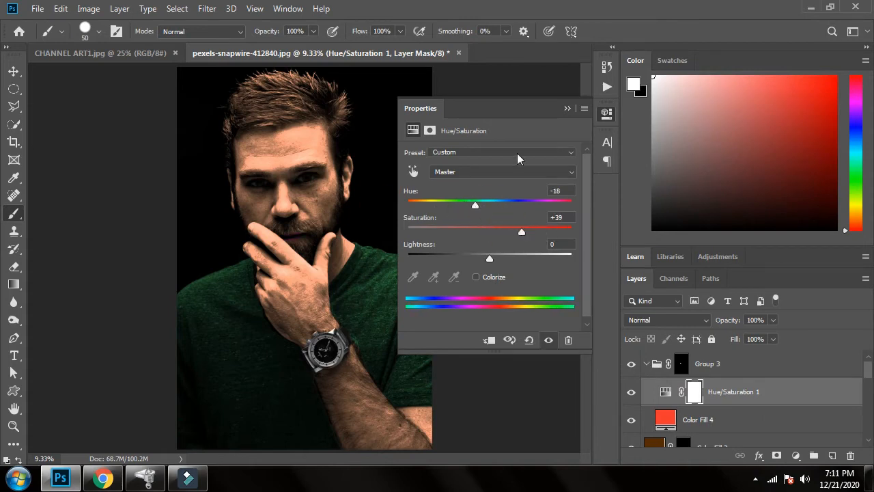
left_click(566, 109)
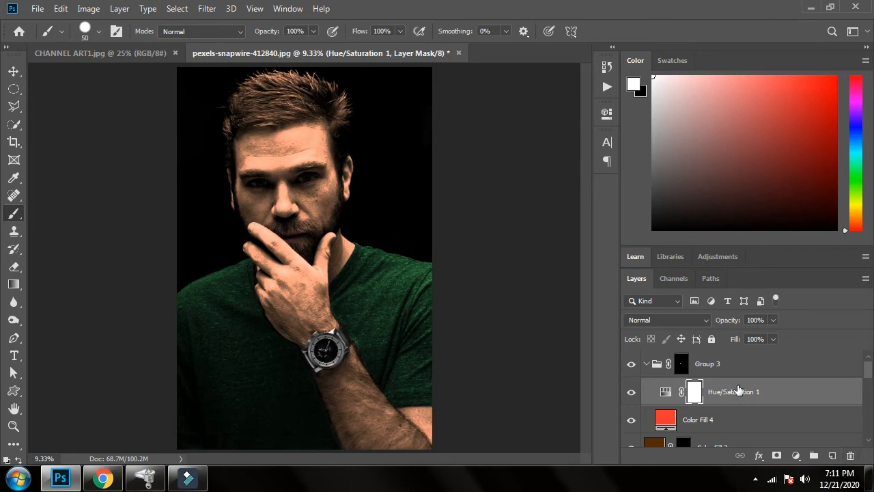
Combine all layers above Layer 0 into one group and toggle its visibility to compare with the original
left_click(743, 368)
scroll(743, 390, "down", 3)
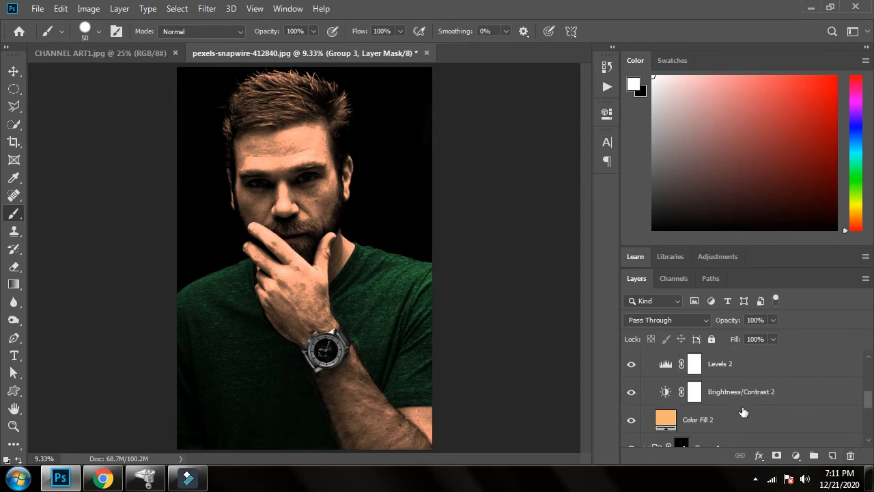
scroll(743, 412, "down", 5)
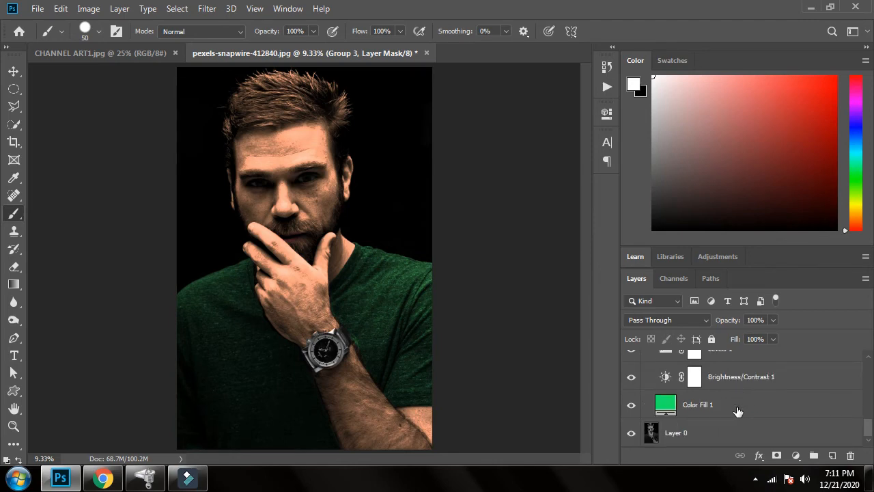
left_click(738, 410, "shift")
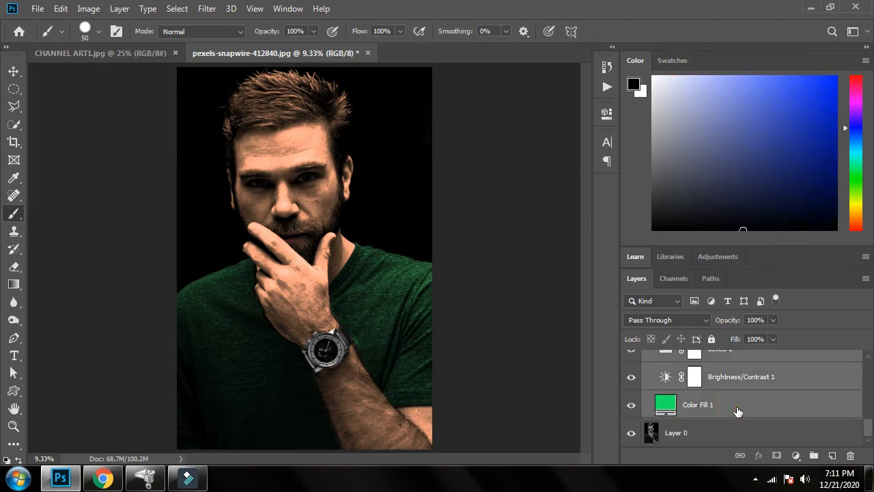
key("ctrl+g")
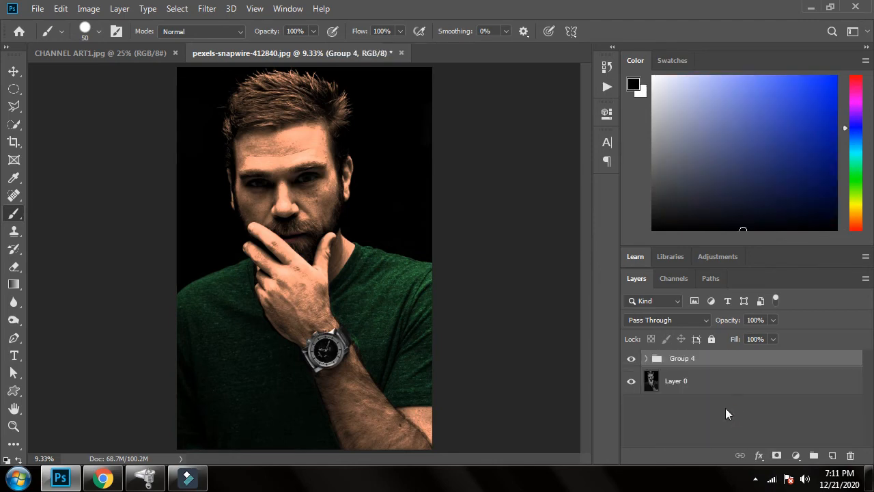
left_click(632, 361)
left_click(631, 361)
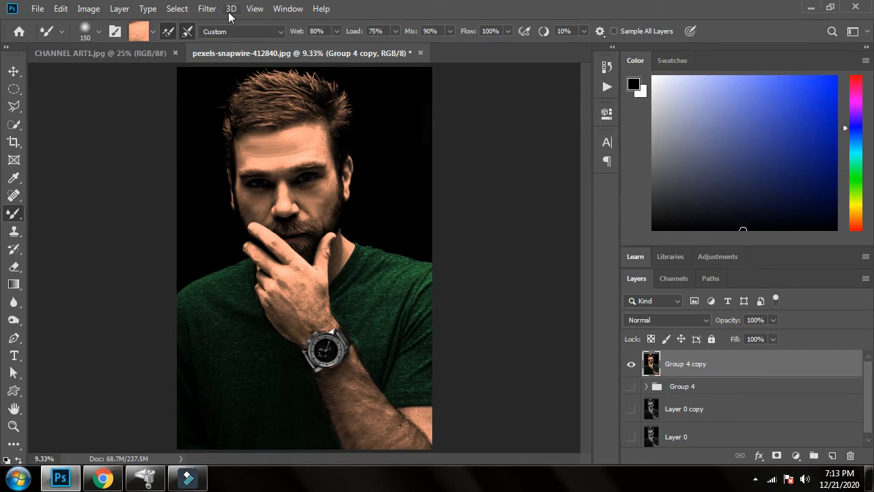
Open the Camera Raw Filter on the Group 4 copy layer and set temperature to -15 and tint to +5
left_click(207, 10)
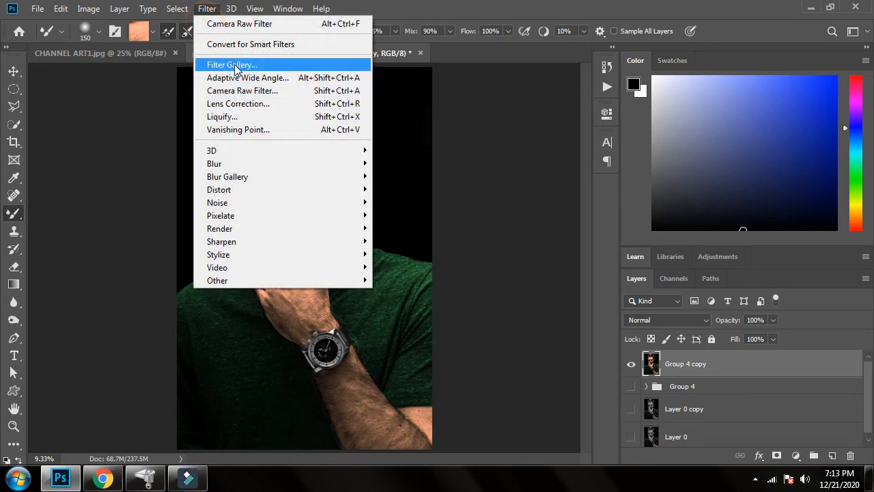
left_click(240, 91)
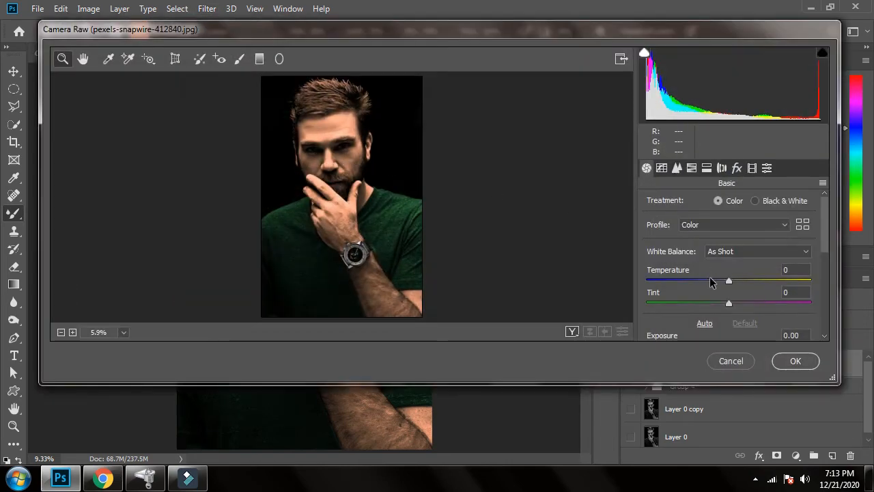
left_click_drag(728, 281, 717, 283)
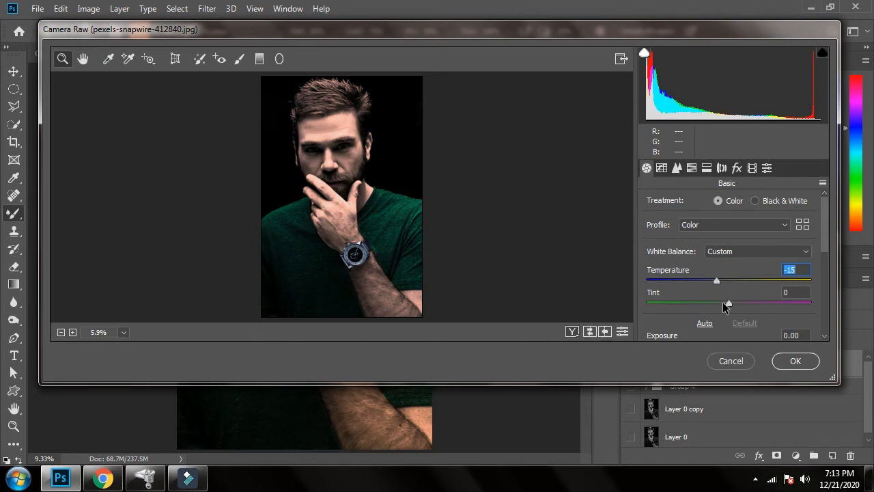
mouse_move(726, 302)
left_mouse_down()
mouse_move(716, 302)
mouse_move(734, 308)
mouse_move(731, 316)
left_mouse_up()
Set the Camera Raw tones to exposure -0.15, contrast +38, highlights -8, shadows -8, whites +17 and blacks -3
scroll(734, 308, "down", 1)
scroll(730, 317, "down", 1)
left_click_drag(730, 282, 760, 303)
scroll(744, 287, "down", 2)
left_click_drag(729, 257, 722, 258)
scroll(725, 279, "down", 1)
left_click_drag(729, 278, 742, 267)
Set Camera Raw clarity to +23, dehaze to +2, vibrance to +1 and saturation to -9
scroll(731, 278, "down", 2)
mouse_move(729, 288)
left_mouse_down()
mouse_move(748, 263)
mouse_move(730, 285)
left_mouse_up()
left_click_drag(728, 332, 722, 332)
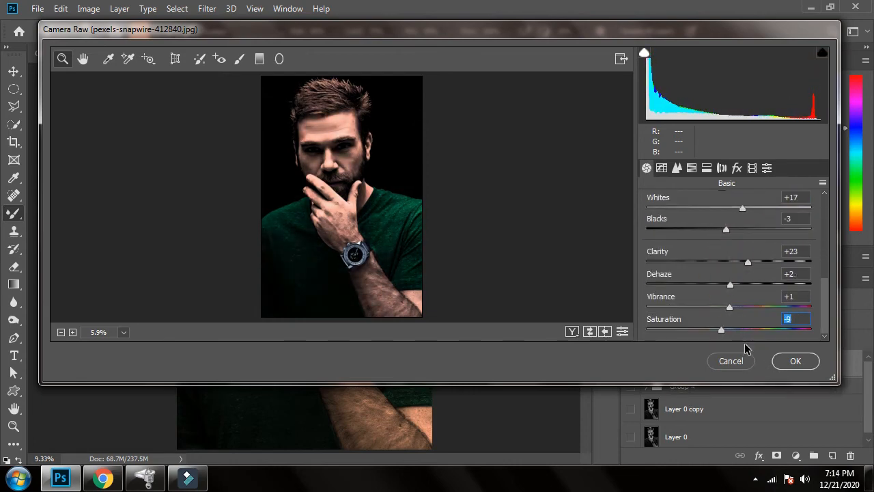
Review all the Basic adjustment values and apply the Camera Raw filter
scroll(782, 322, "up", 4)
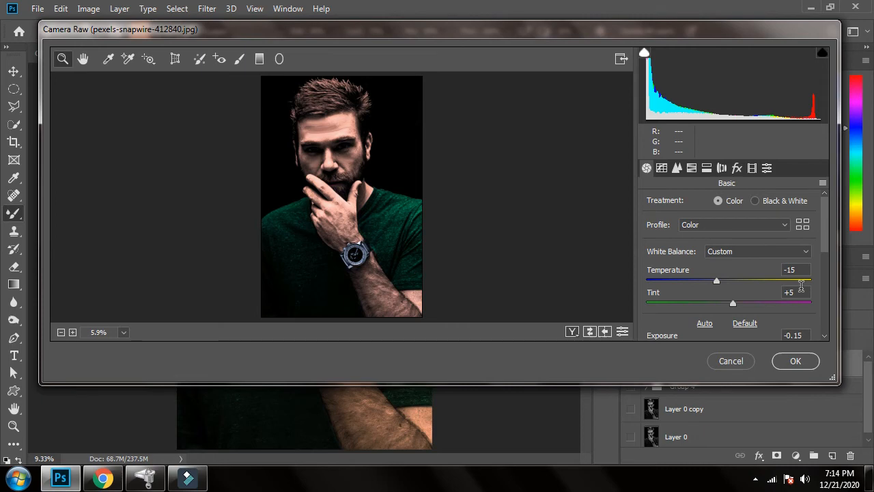
scroll(801, 285, "down", 1)
scroll(804, 293, "down", 1)
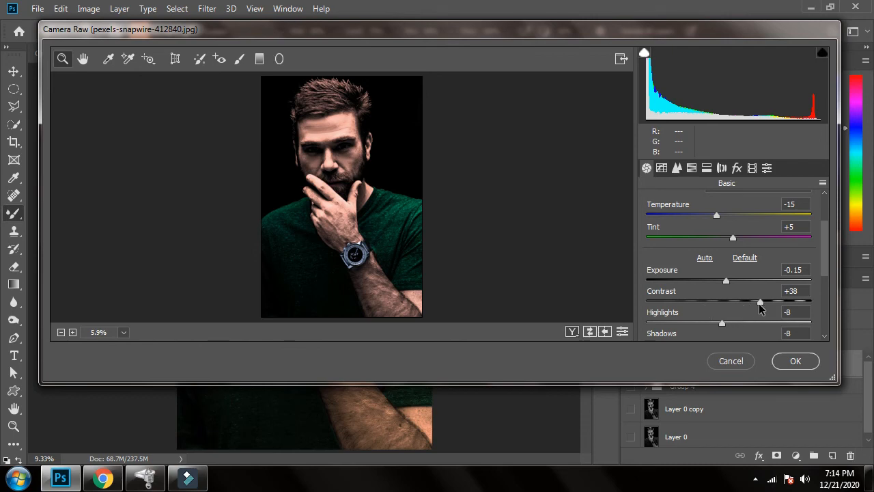
scroll(763, 303, "down", 1)
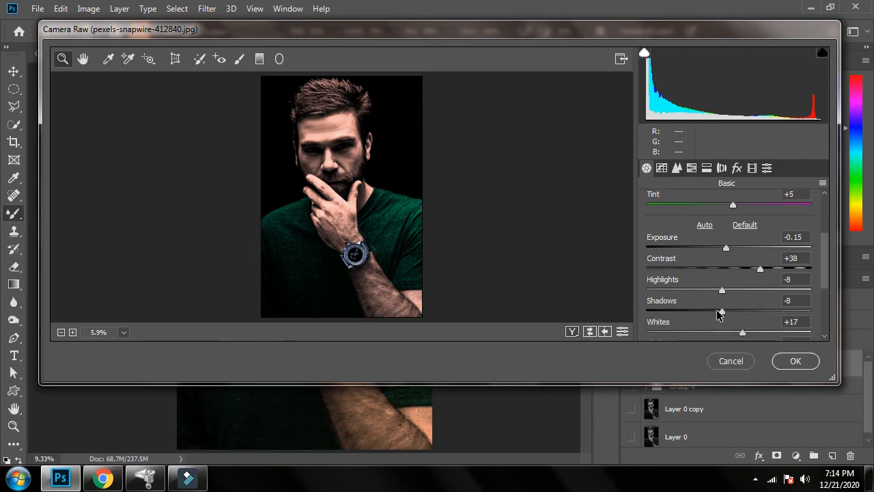
scroll(720, 311, "down", 1)
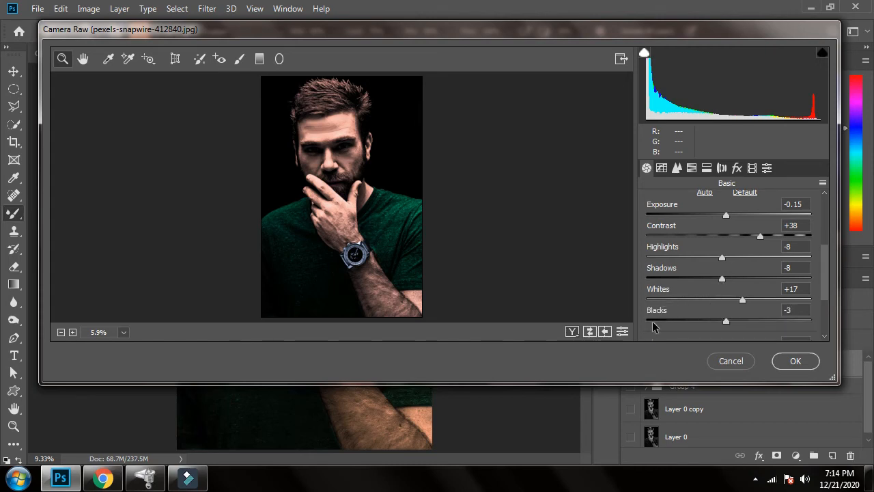
scroll(695, 298, "down", 1)
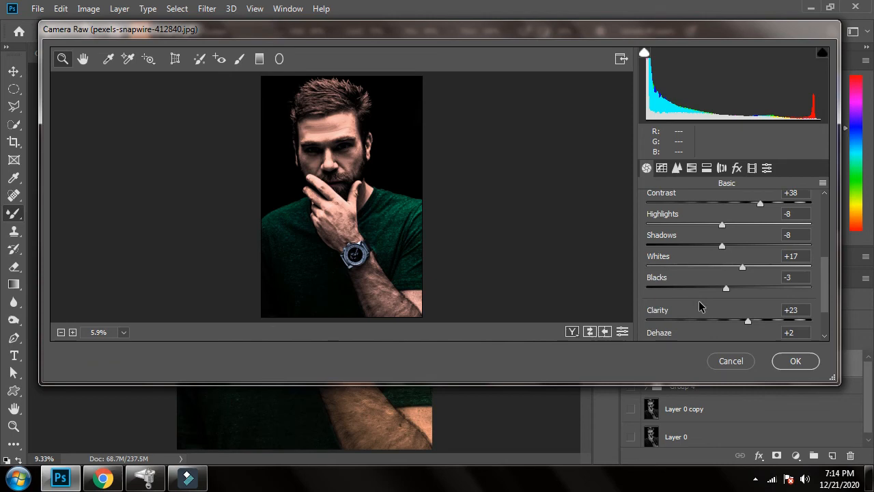
scroll(700, 306, "down", 1)
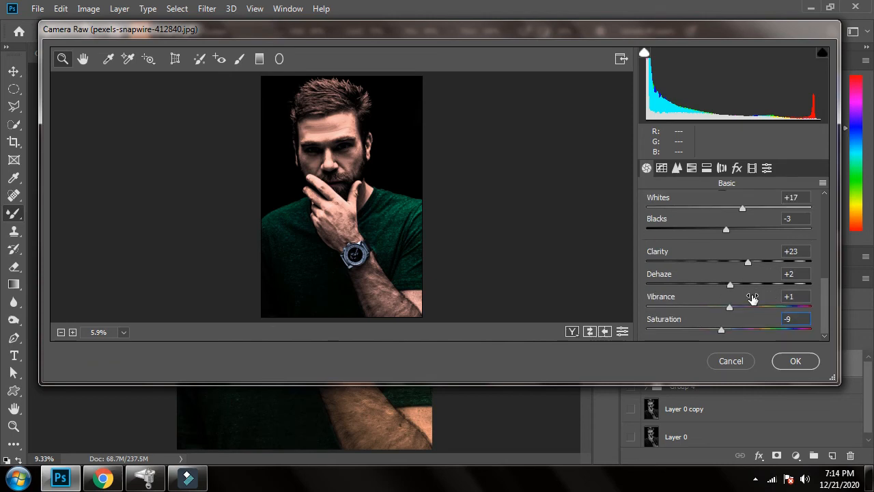
scroll(751, 298, "down", 1)
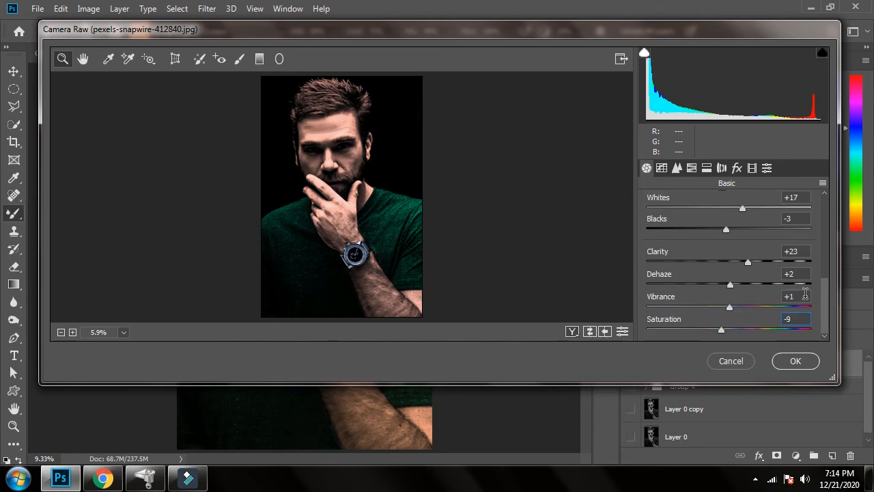
left_click(795, 362)
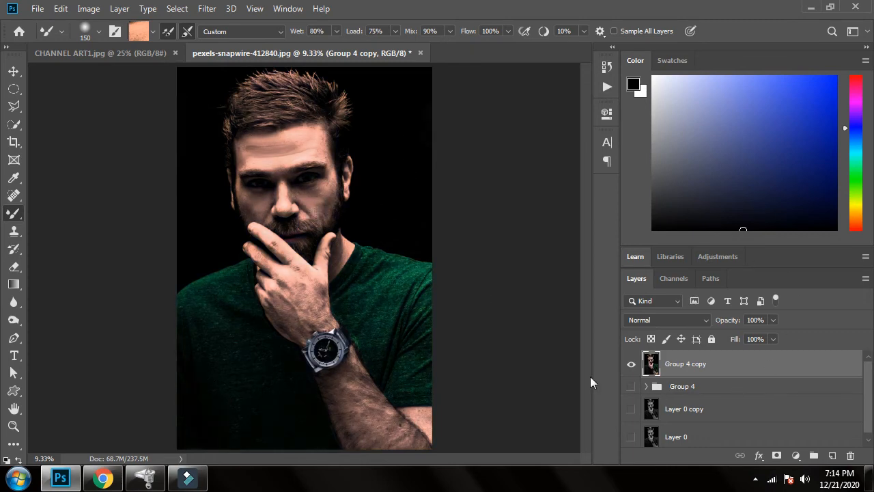
Make Group 4 and Layer 0 copy visible beneath the filtered Group 4 copy layer
left_click(630, 387)
left_click(630, 367)
left_click(631, 409)
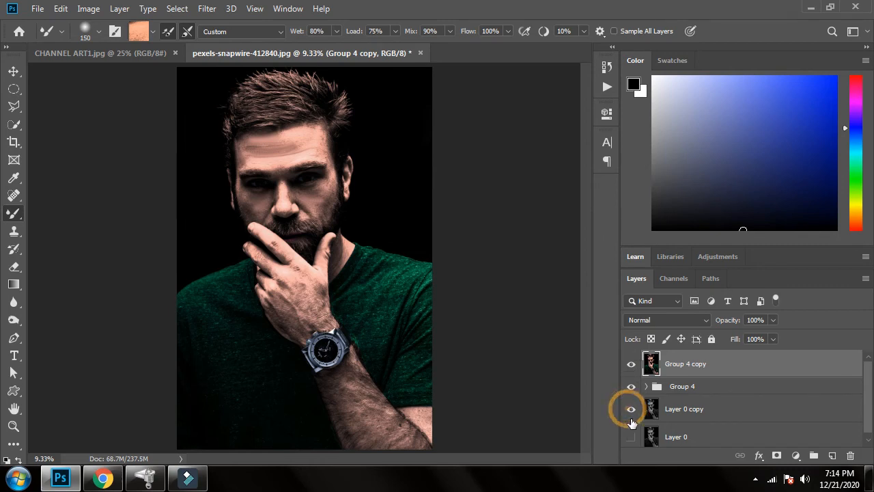
Toggle the visibility of Group 4 copy and Group 4 to compare the filtered, colorized and black-and-white versions
left_click(631, 366)
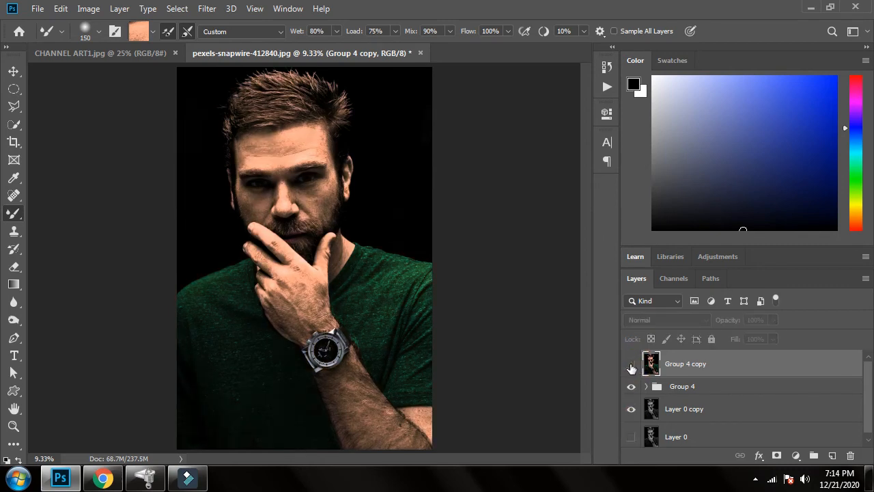
left_click(631, 367)
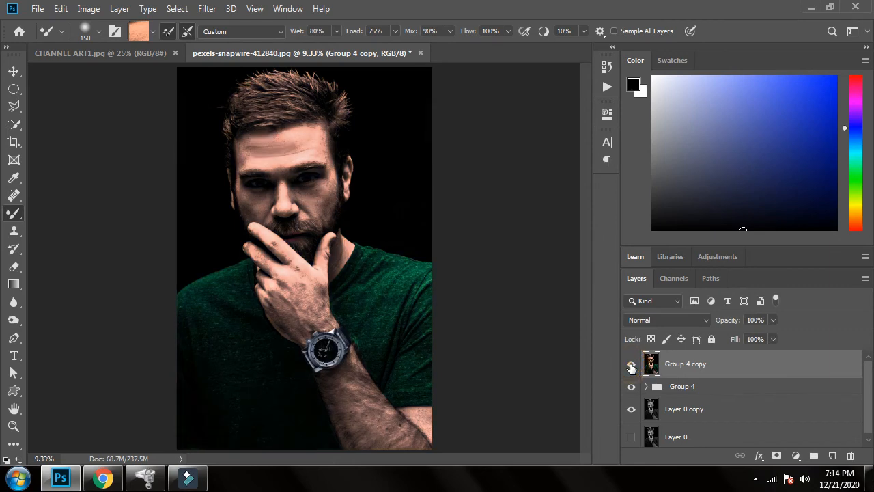
left_click(631, 367)
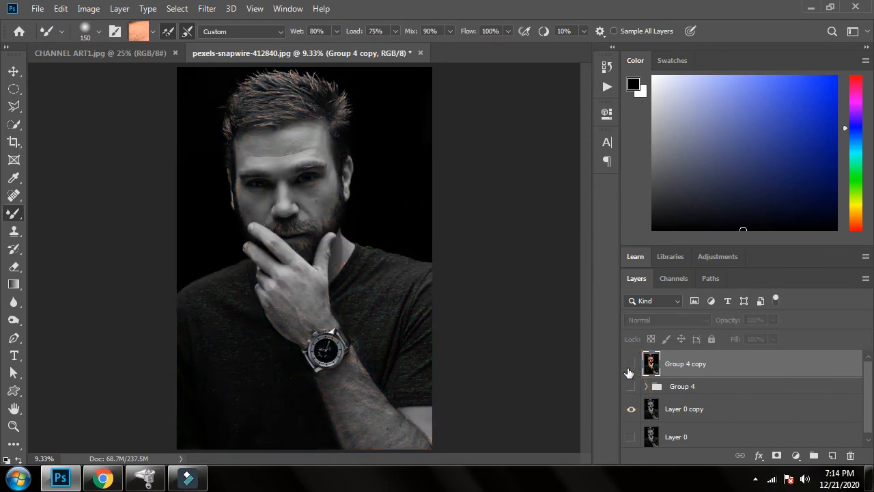
left_click(631, 363)
left_click(631, 363)
left_click(632, 363)
left_click(632, 363)
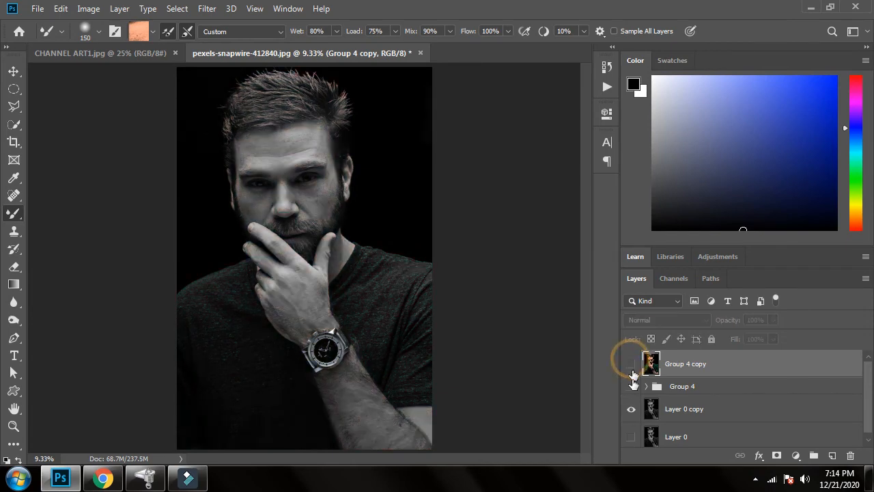
left_click(633, 388)
left_click(632, 386)
left_click(631, 366)
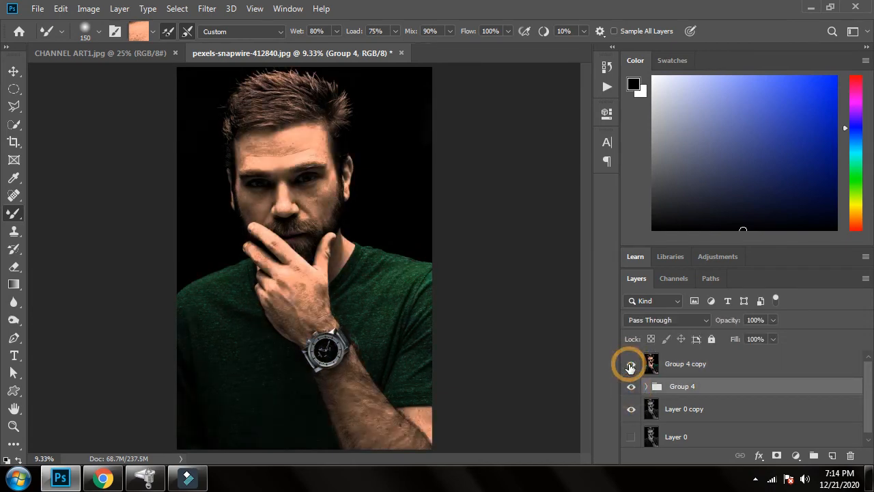
left_click(630, 366)
left_click(630, 365)
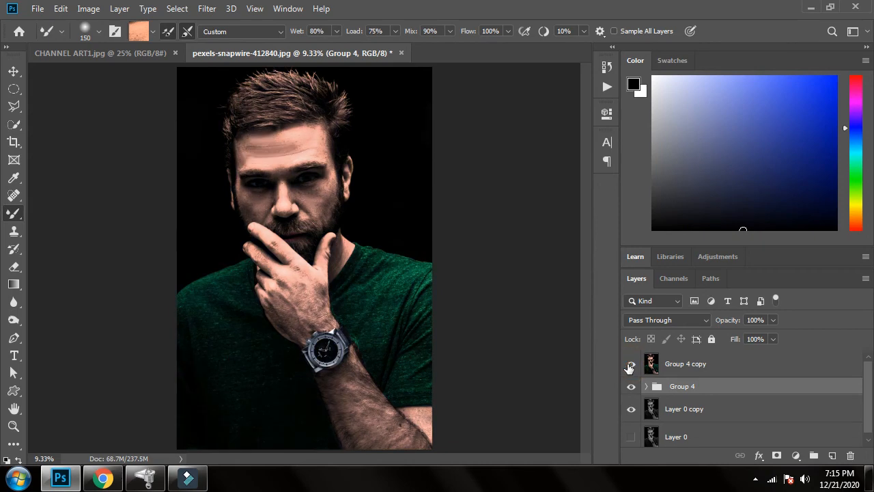